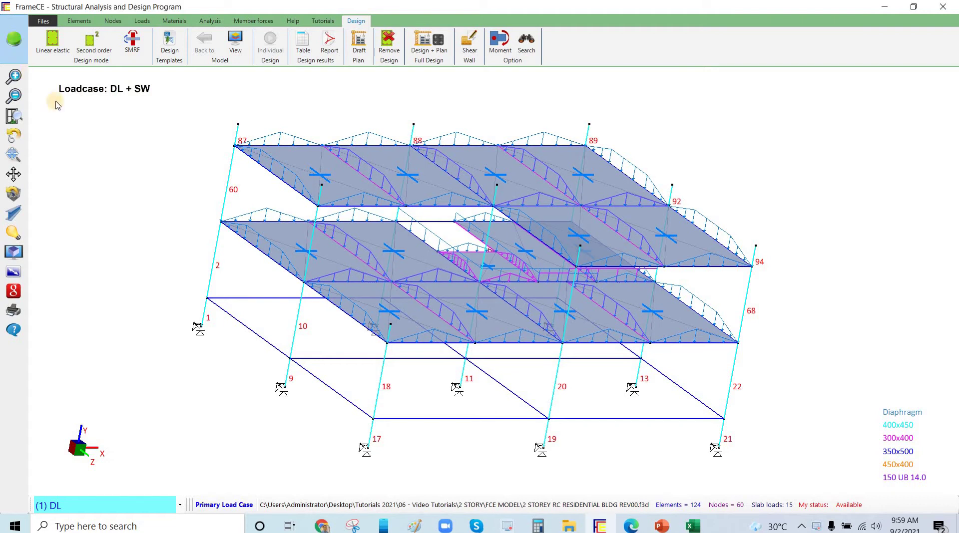
- Run the linear analysis of the two-storey frame
click(14, 43)
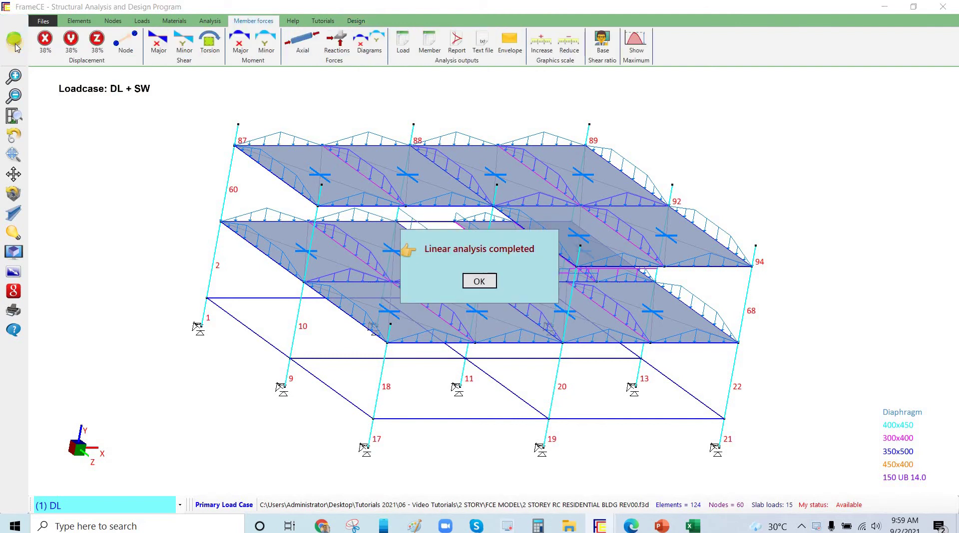
click(119, 146)
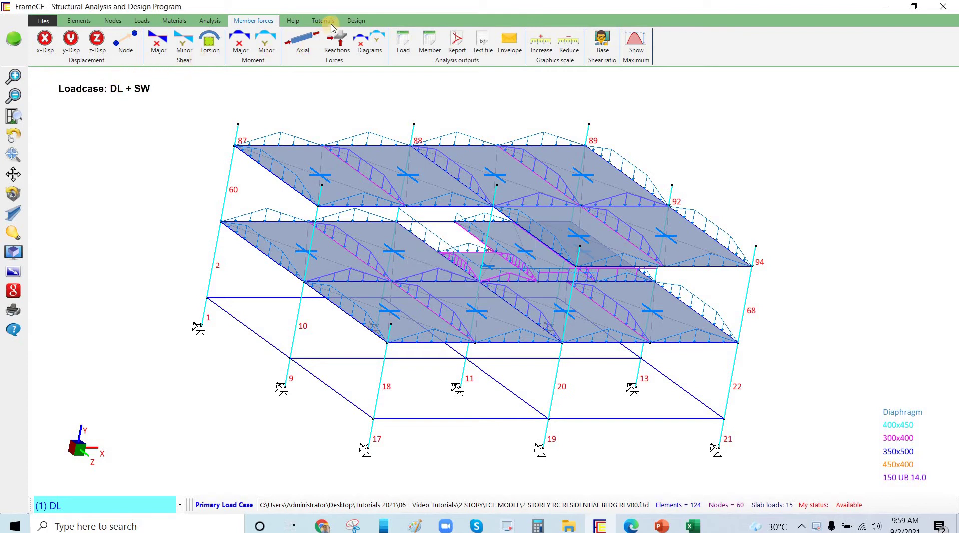
- Start SMRF design mode and add load cases U4, U8, U12 and U16 to the strength design check
click(356, 20)
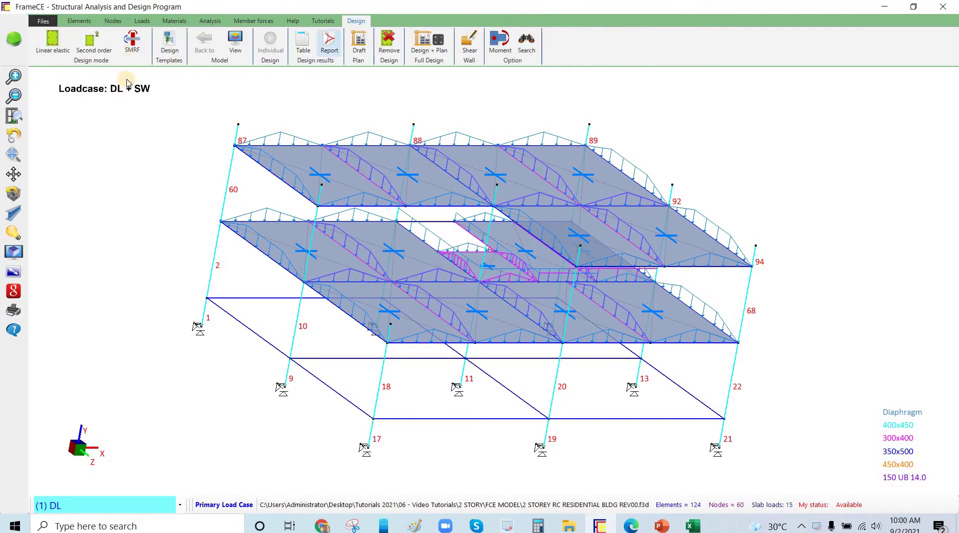
click(133, 49)
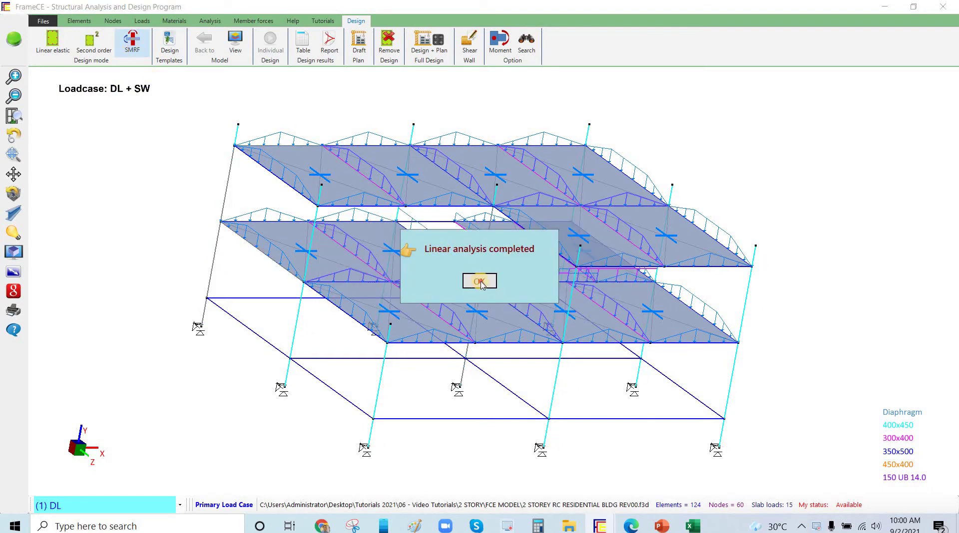
click(480, 282)
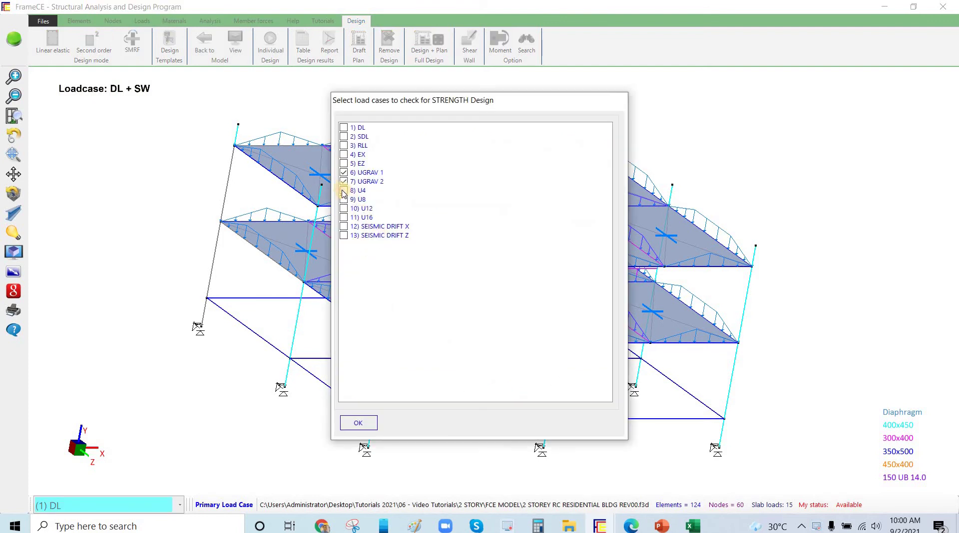
click(343, 191)
click(344, 199)
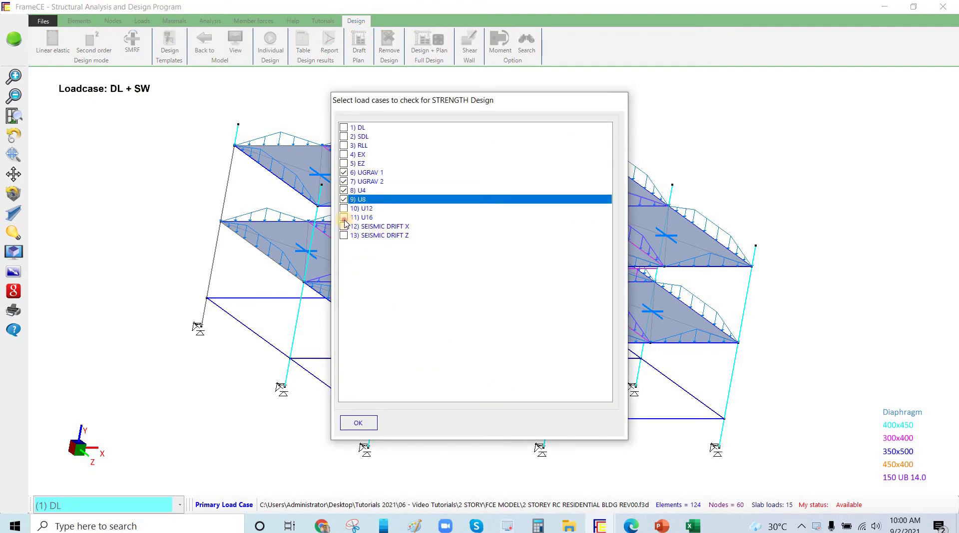
click(343, 208)
click(343, 218)
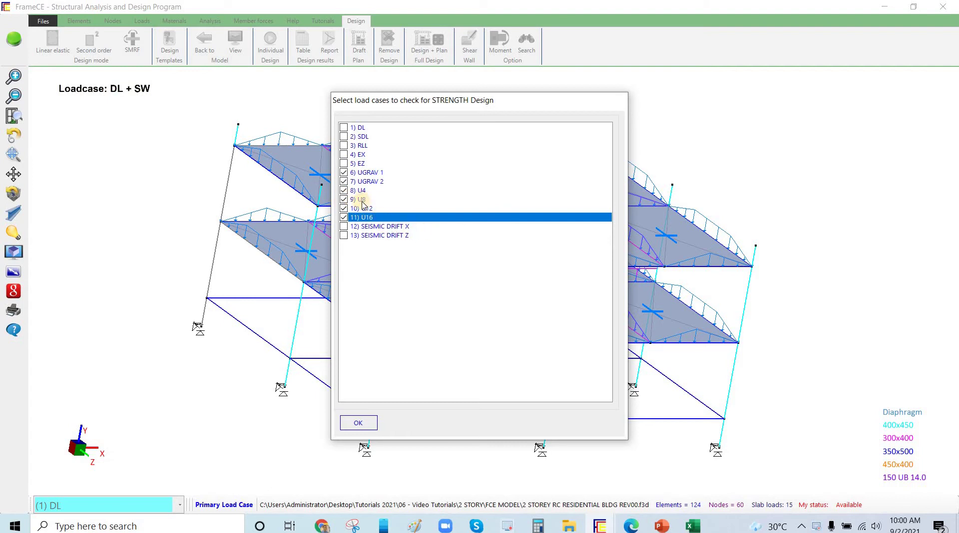
click(359, 421)
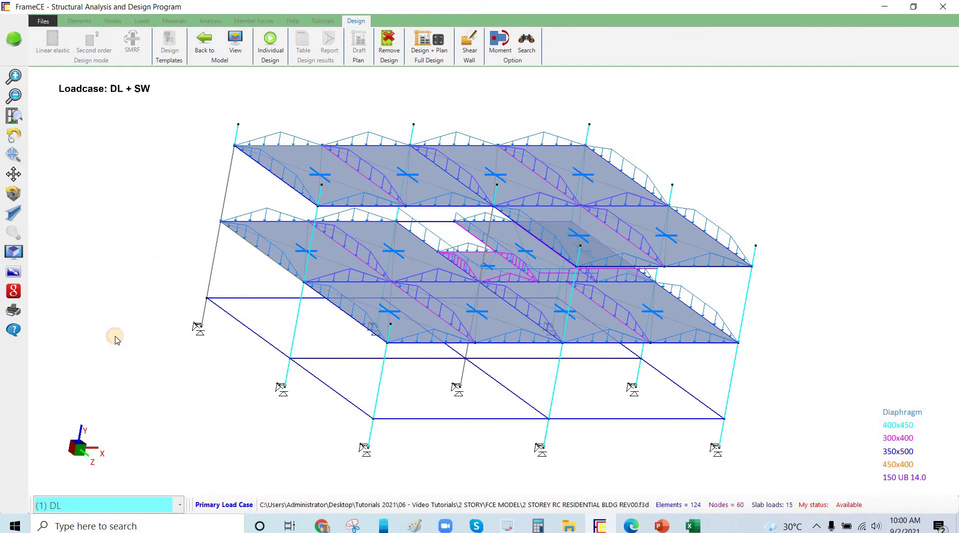
- Run the individual SMRF design for the corner base column and the ground-level beam joining it along the Z direction
drag(115, 340, 222, 360)
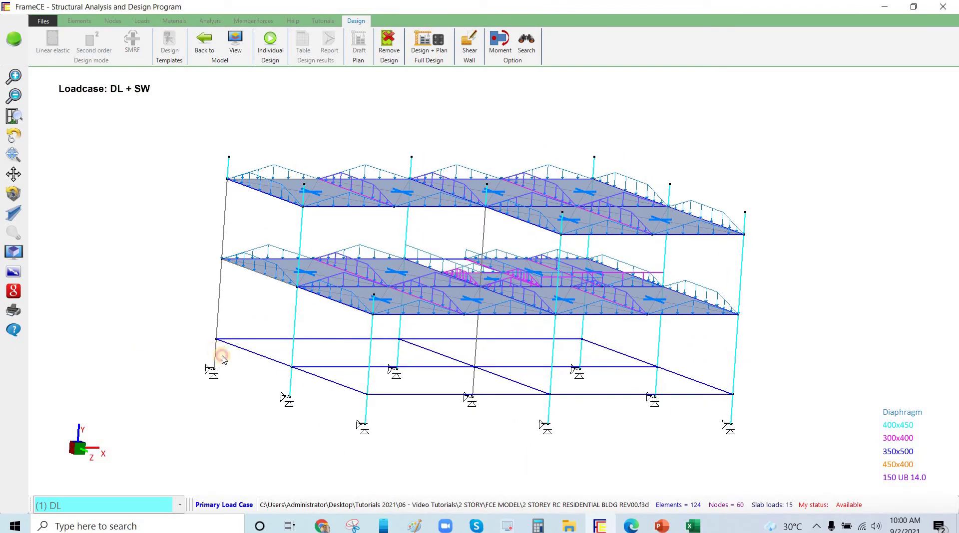
click(222, 356)
click(252, 354)
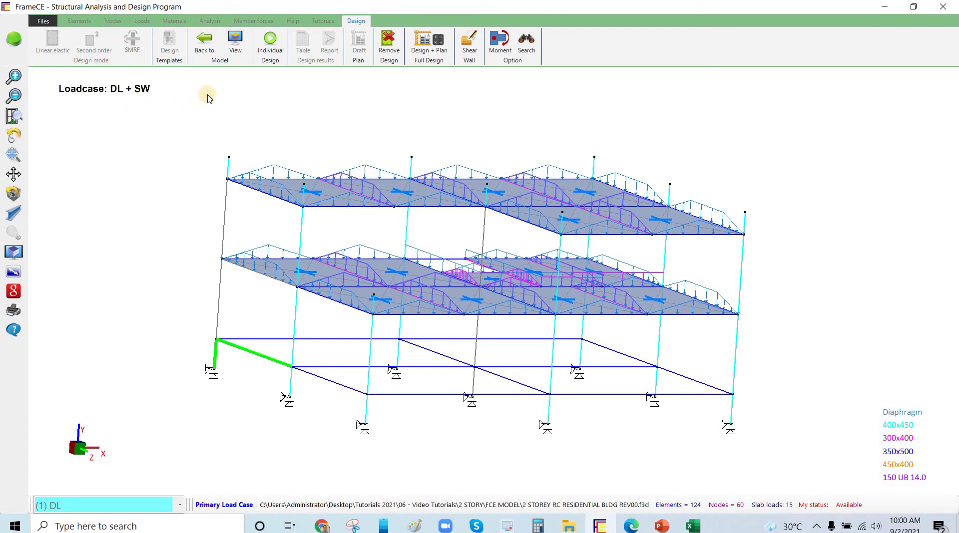
click(274, 51)
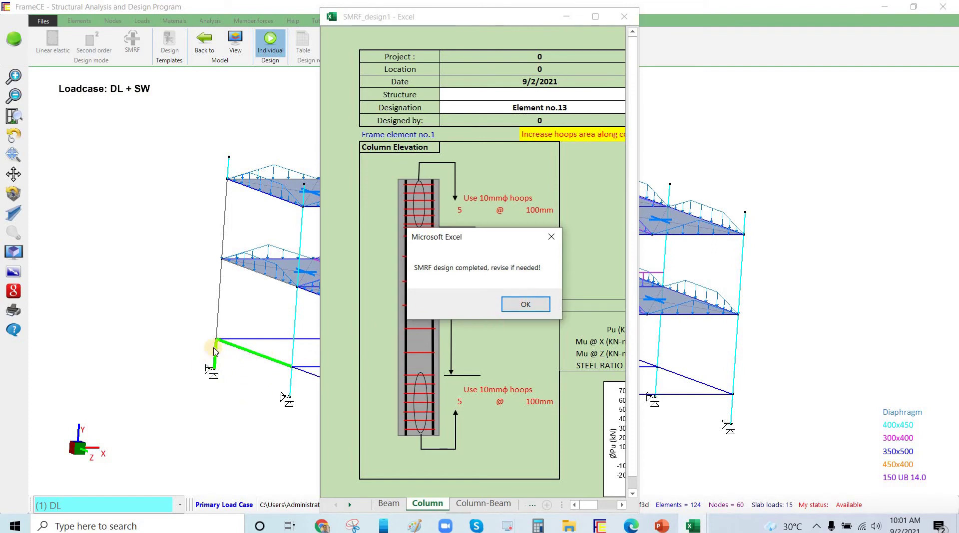
click(529, 315)
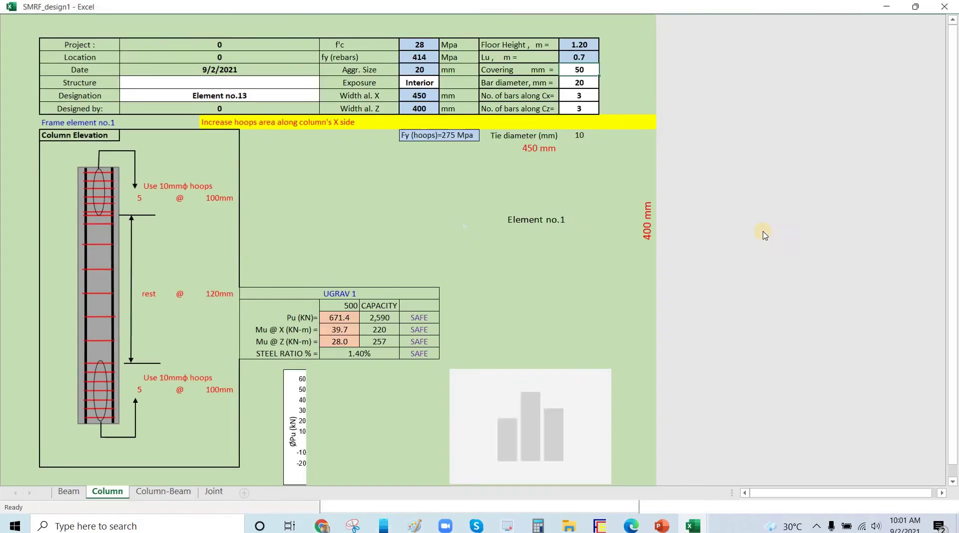
- Open the beam design sheet and enter 1 as the project
scroll(480, 285, down, 3)
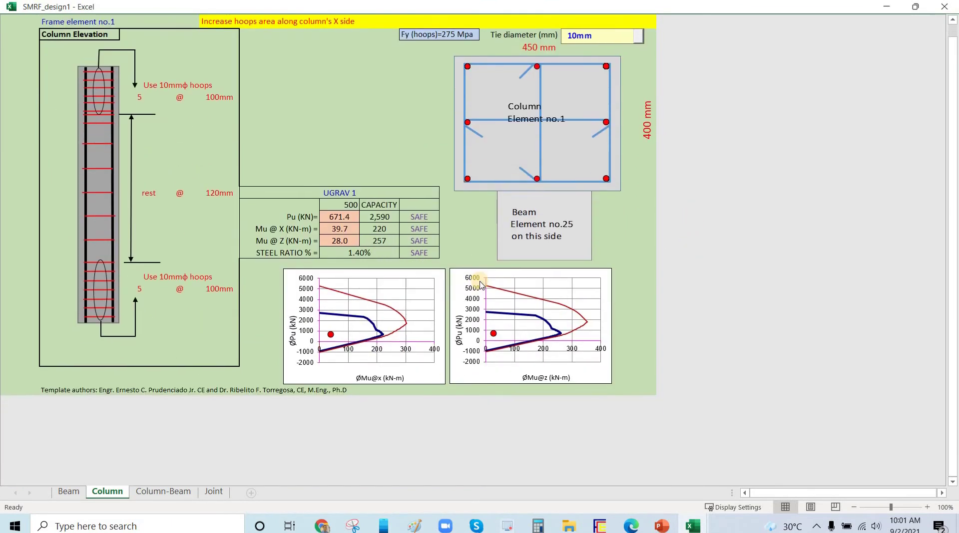
scroll(480, 285, up, 3)
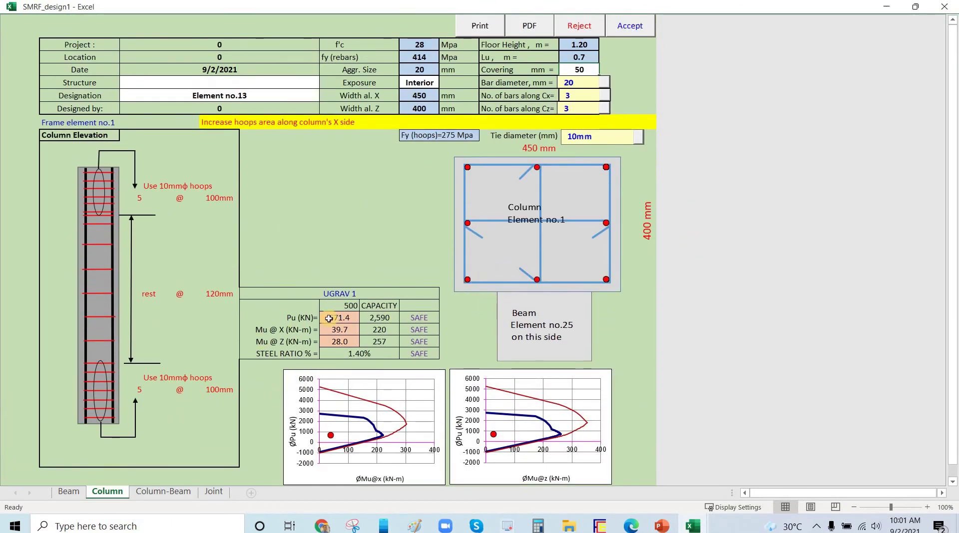
click(76, 493)
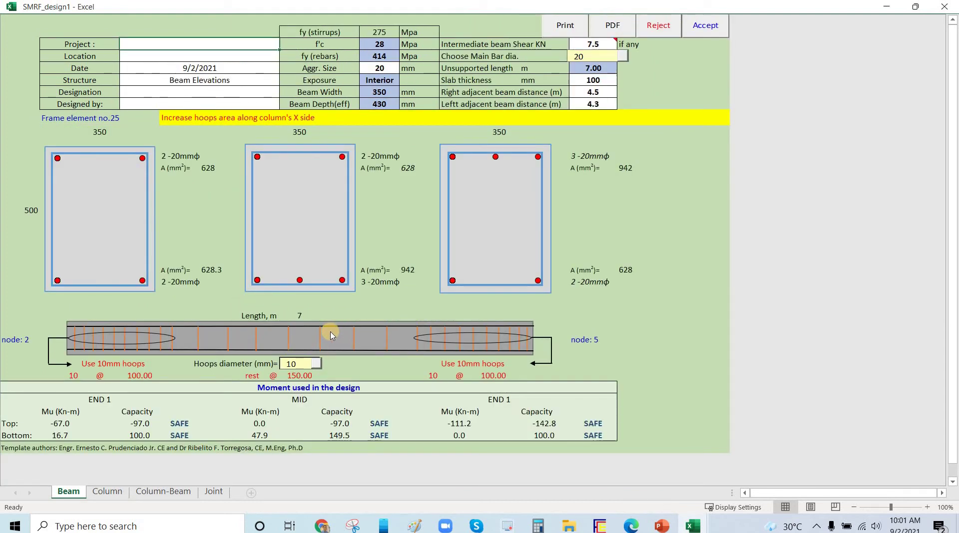
text(1)
- Circle the beam's length and its material and section inputs for review, and clear the markings
drag(282, 318, 316, 308)
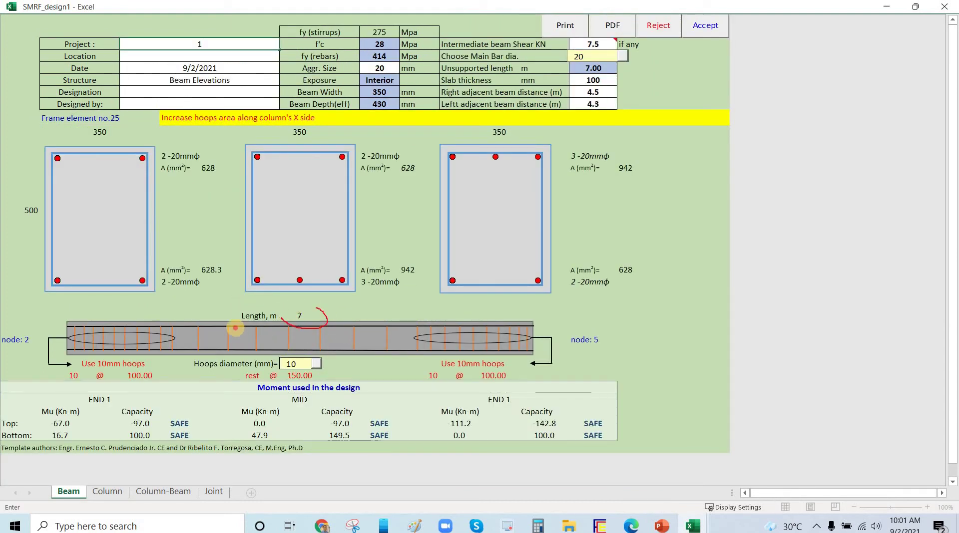
drag(235, 329, 263, 338)
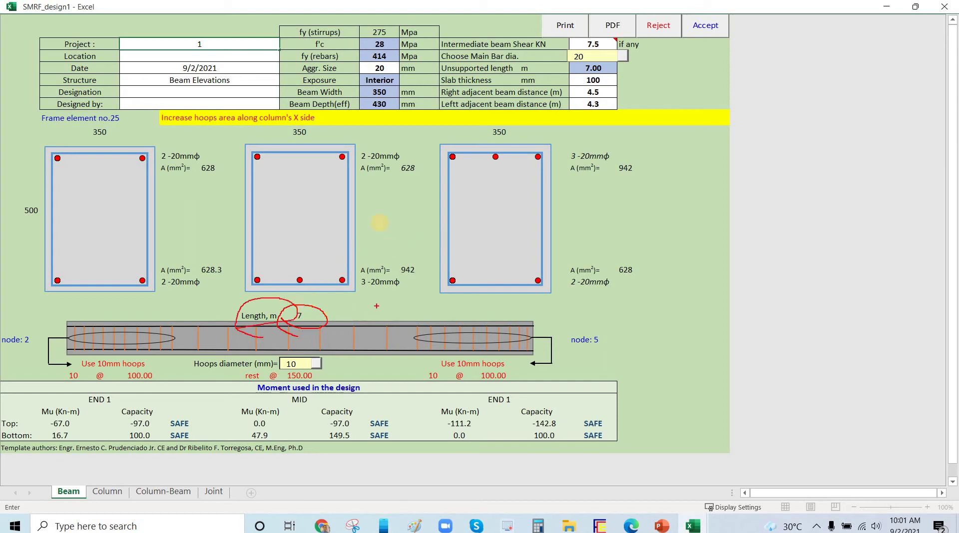
drag(278, 70, 456, 20)
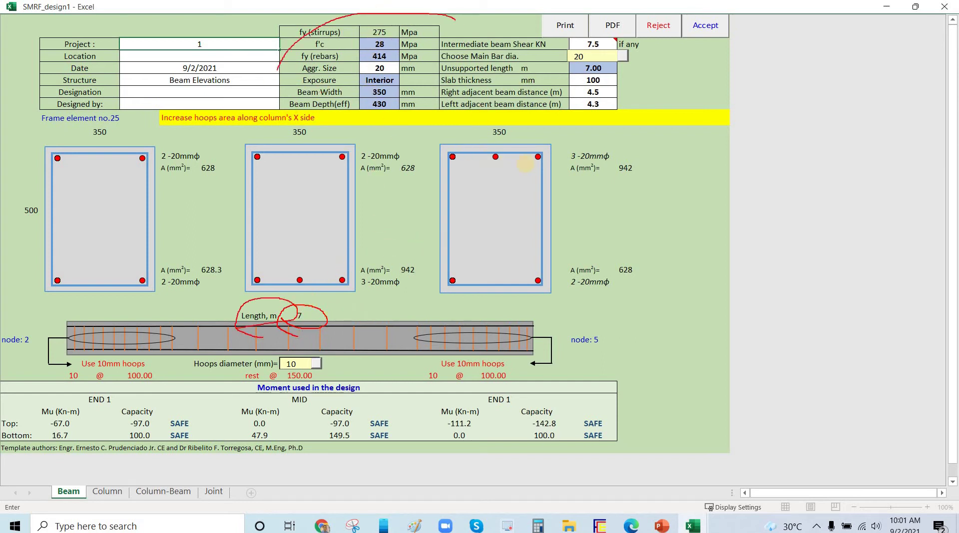
drag(282, 50, 377, 38)
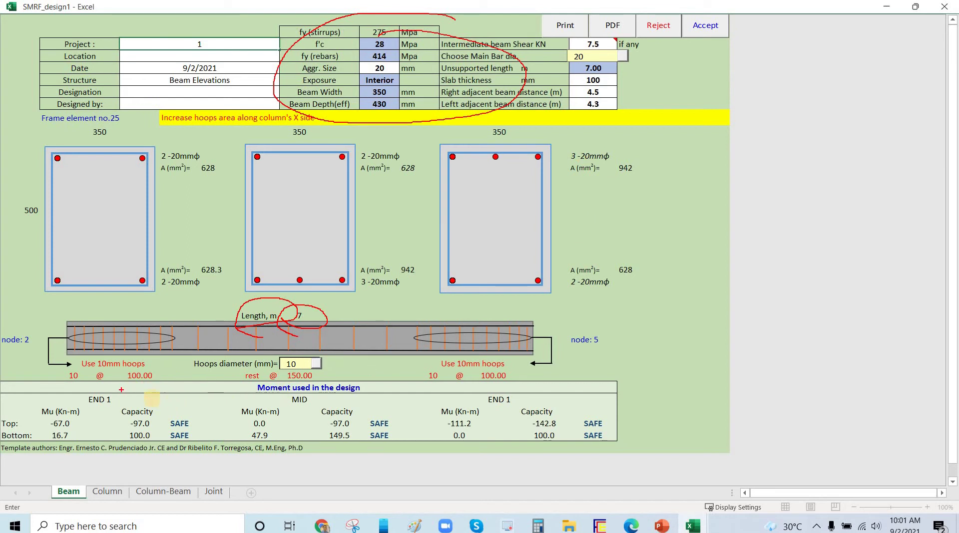
key(Escape)
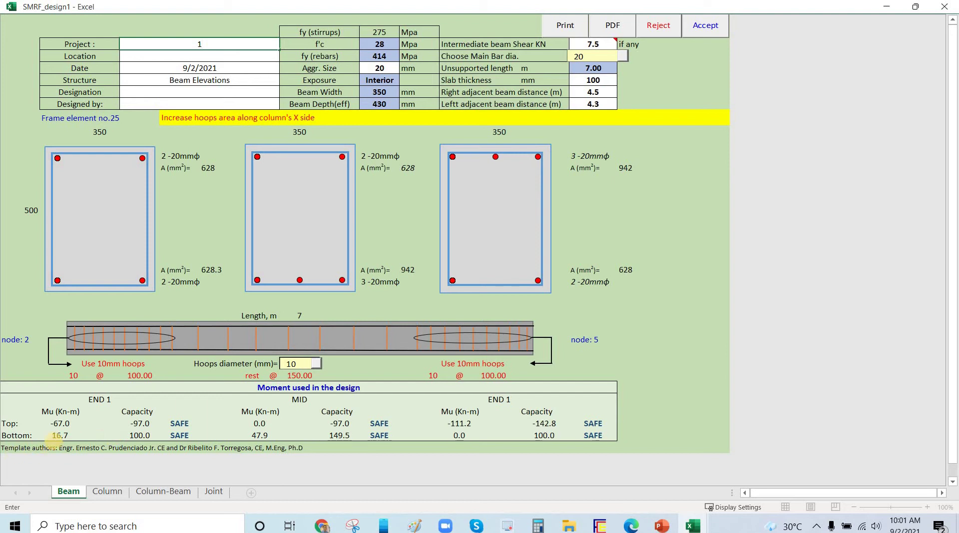
- Mark the beam's moments and capacities, the hoop spacing at both ends and the section depth for review
mouse_move(73, 443)
mouse_down()
mouse_move(103, 400)
mouse_move(68, 448)
mouse_move(151, 450)
mouse_up()
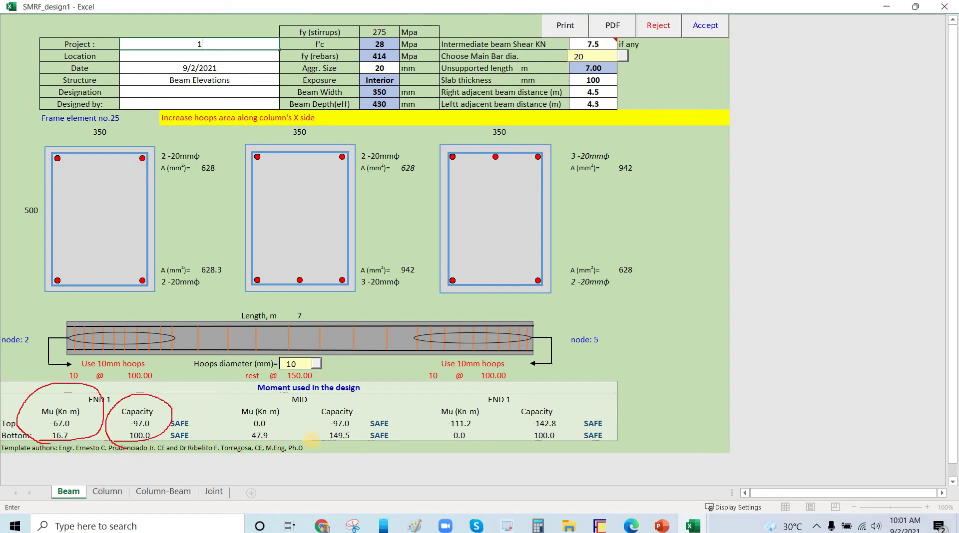
drag(311, 440, 331, 448)
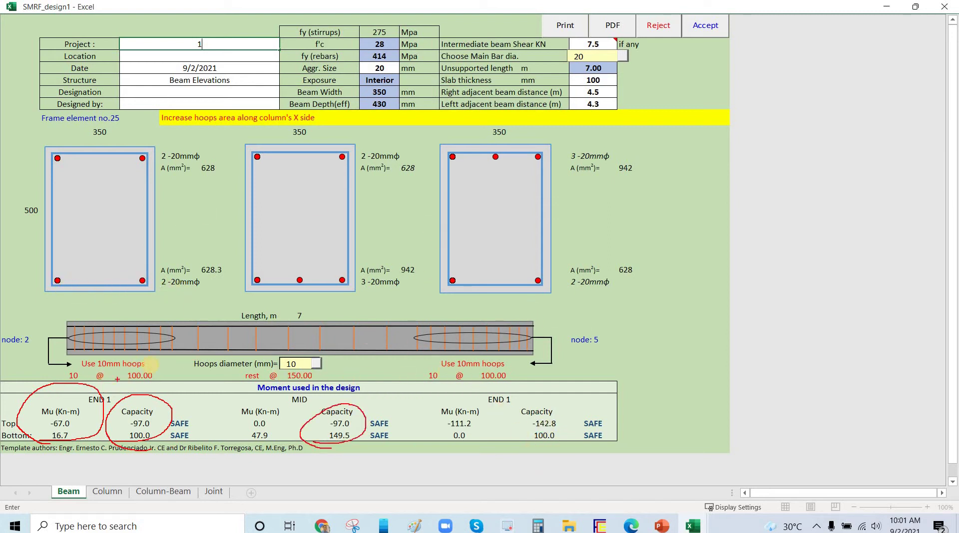
mouse_move(151, 364)
mouse_down()
mouse_move(74, 357)
mouse_move(134, 393)
mouse_move(150, 364)
mouse_up()
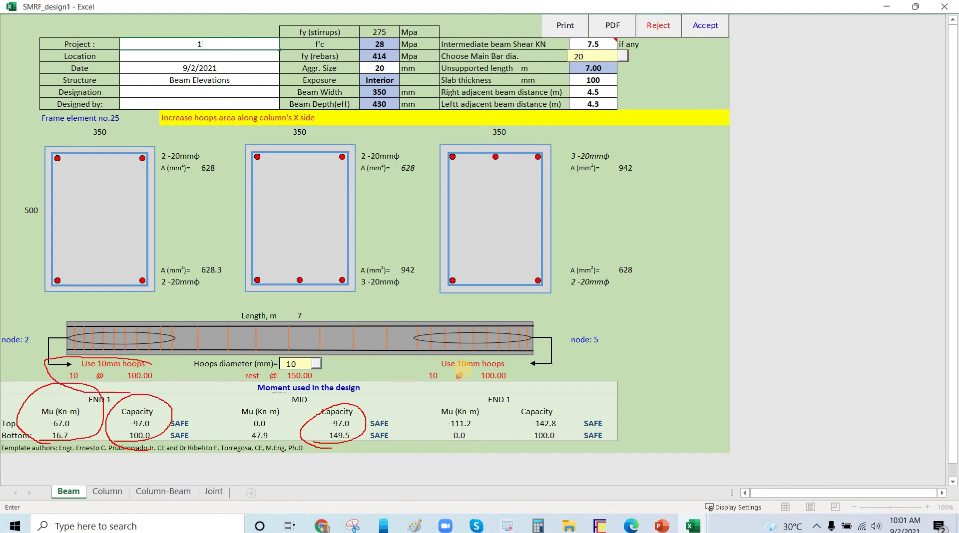
mouse_move(519, 363)
mouse_down()
mouse_move(478, 354)
mouse_move(503, 390)
mouse_up()
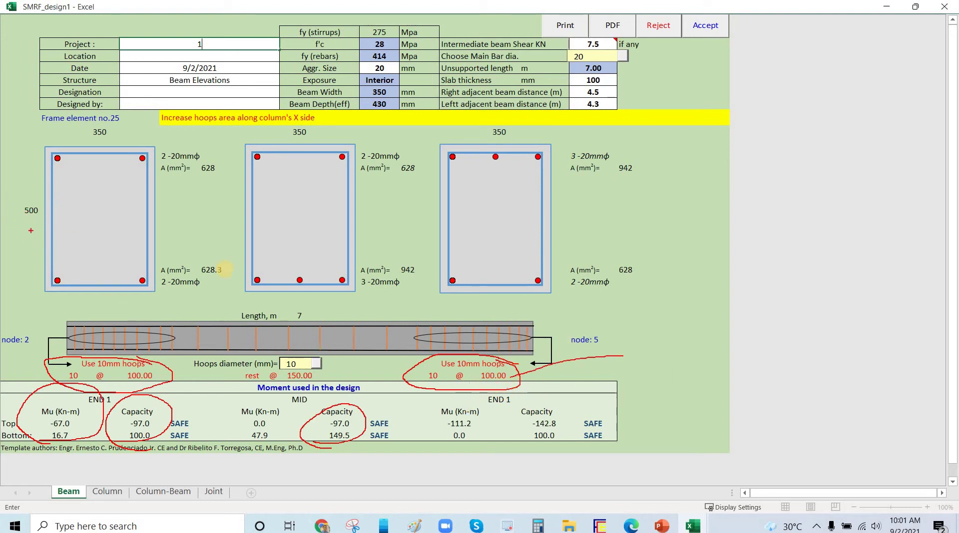
mouse_move(22, 212)
mouse_down()
mouse_move(30, 192)
mouse_move(20, 220)
mouse_up()
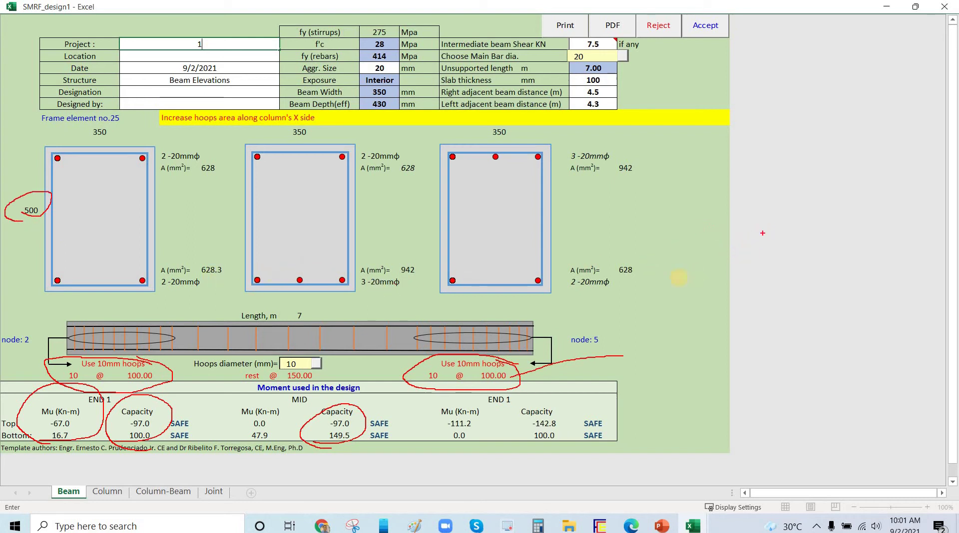
- Handwrite the effective depth calculation d = 500-40-10-10 = 440 and the hoop spacing S = d/4 beside the beam sections
drag(760, 212, 761, 248)
mouse_move(778, 235)
mouse_down()
mouse_move(804, 253)
mouse_move(839, 233)
mouse_move(887, 251)
mouse_move(918, 248)
mouse_up()
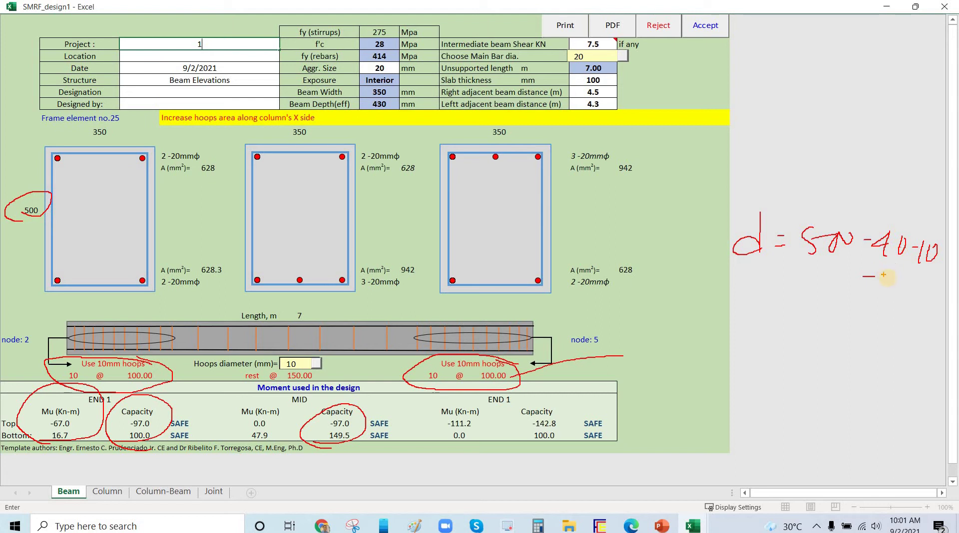
drag(885, 270, 884, 294)
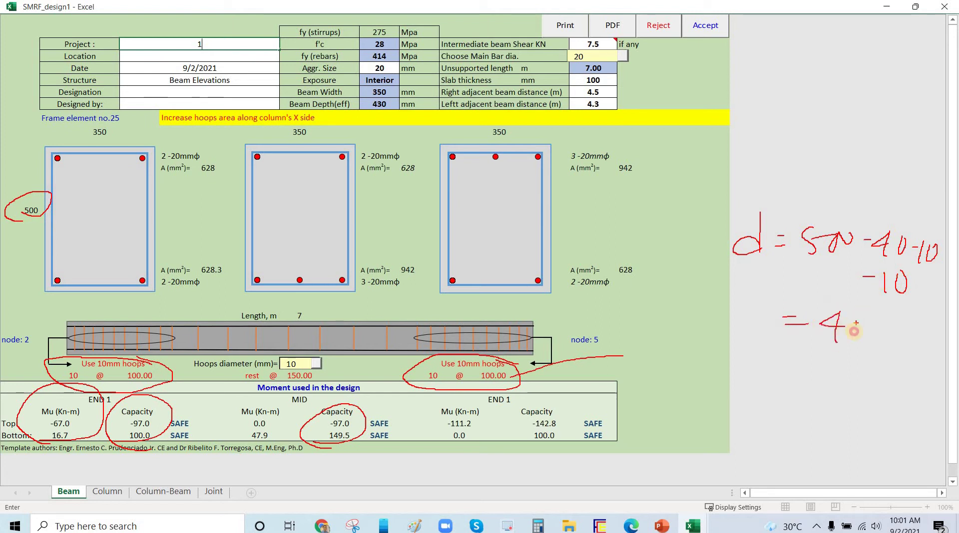
drag(855, 320, 848, 331)
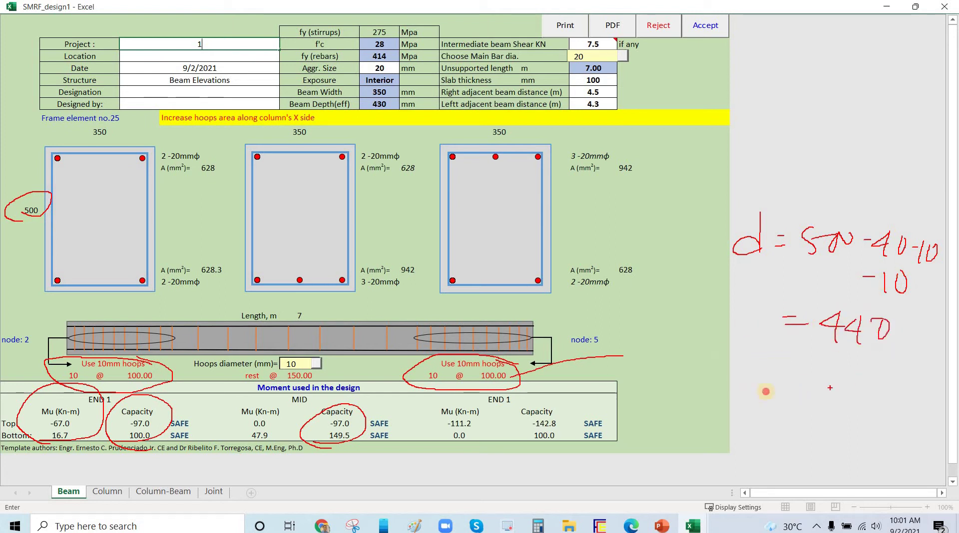
mouse_move(774, 372)
mouse_down()
mouse_move(748, 395)
mouse_move(807, 385)
mouse_up()
drag(796, 391, 808, 391)
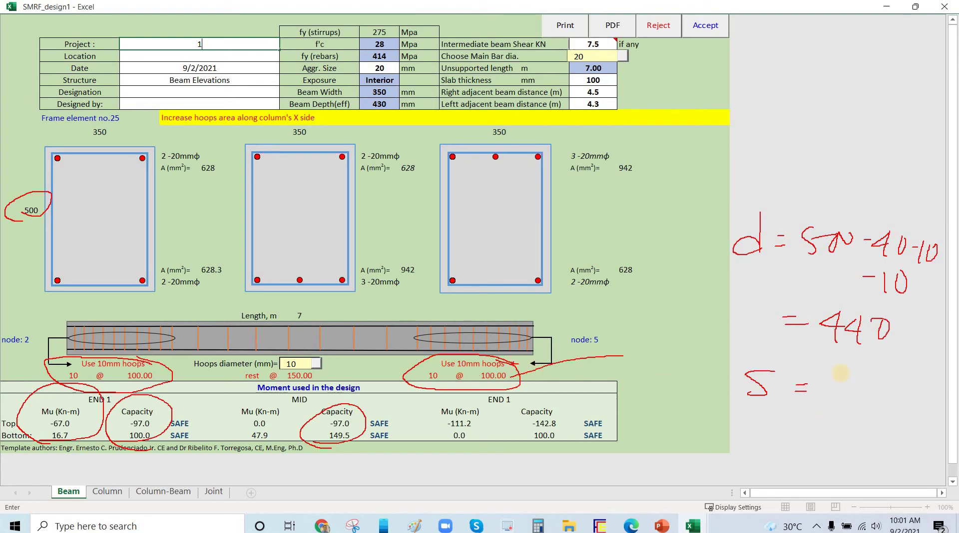
mouse_move(843, 375)
mouse_down()
mouse_move(830, 413)
mouse_move(863, 408)
mouse_up()
drag(858, 399, 857, 424)
drag(868, 391, 896, 403)
mouse_move(904, 403)
mouse_down()
mouse_move(905, 379)
mouse_move(936, 383)
mouse_up()
- Mark the end hoop spacing, the midspan moment and the reinforcing bars in the middle and end beam sections
mouse_move(537, 358)
mouse_down()
mouse_move(523, 373)
mouse_move(536, 385)
mouse_up()
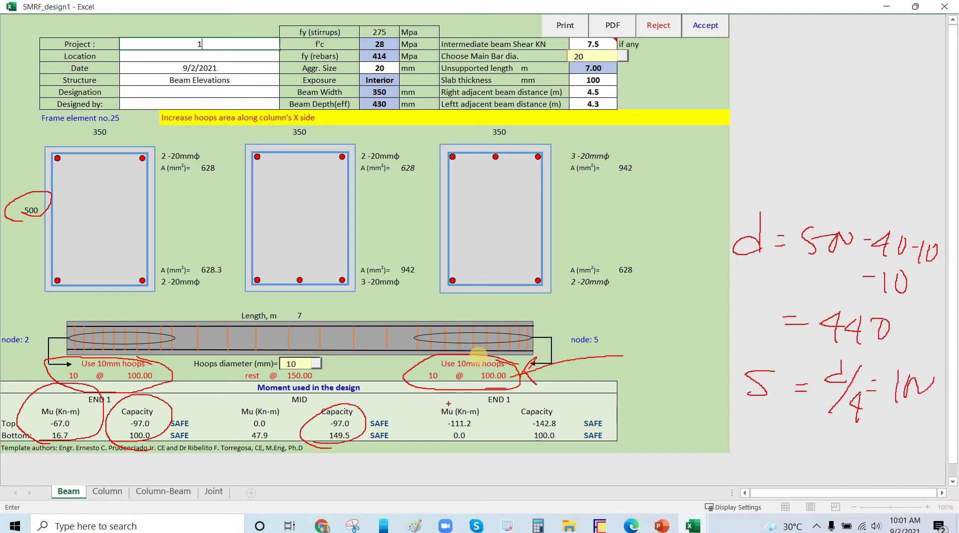
drag(437, 244, 456, 235)
drag(536, 243, 550, 233)
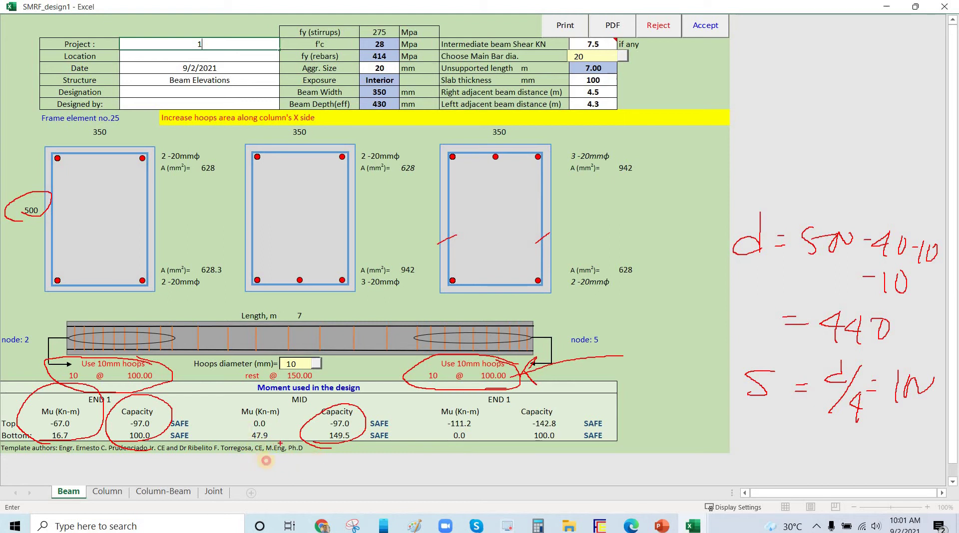
drag(262, 420, 245, 443)
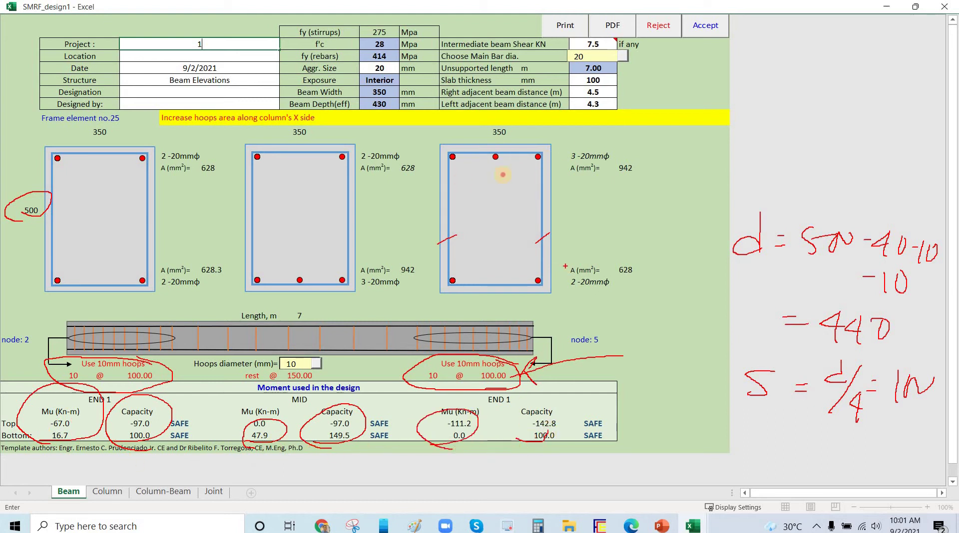
drag(549, 161, 487, 179)
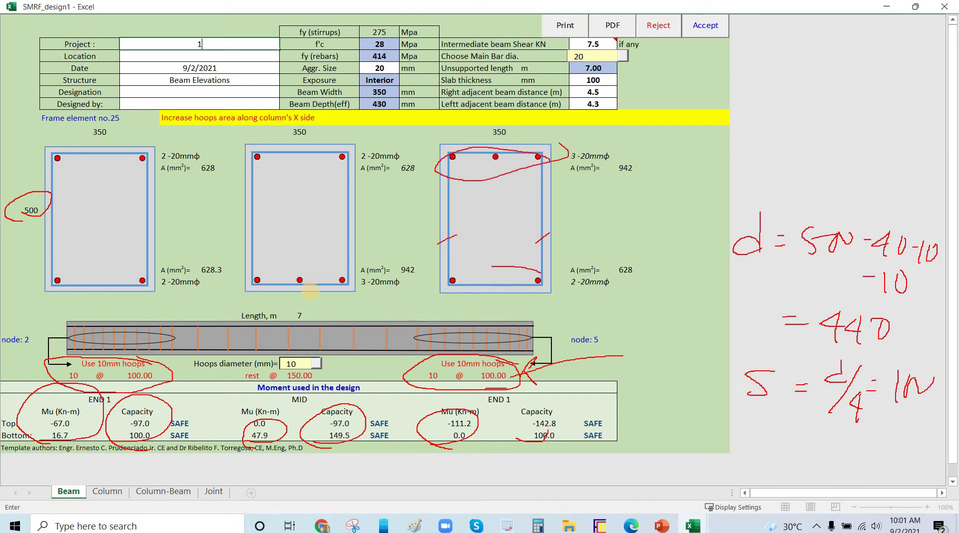
drag(539, 281, 495, 274)
drag(338, 278, 261, 302)
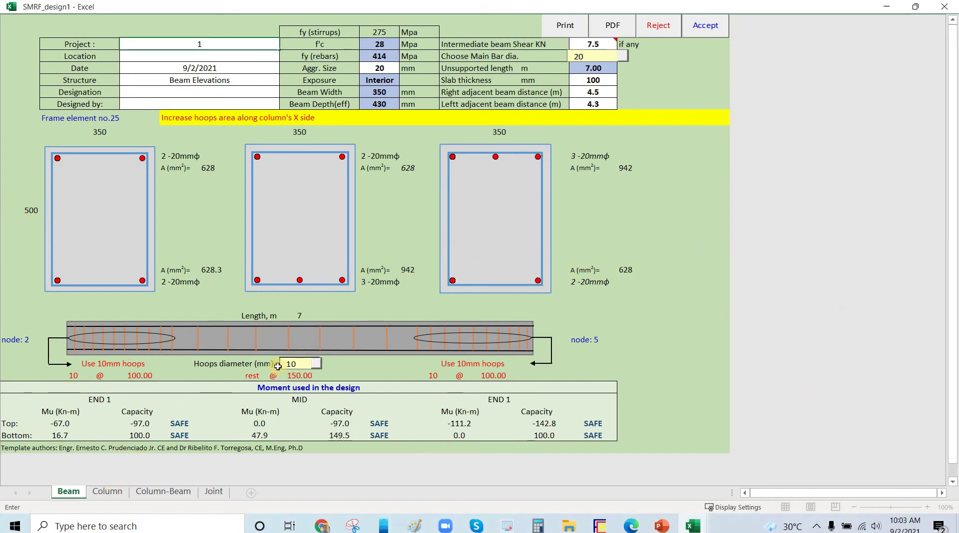
- Open the column design sheet, circle the section's crossties in both directions and annotate them as "ductile"
click(107, 492)
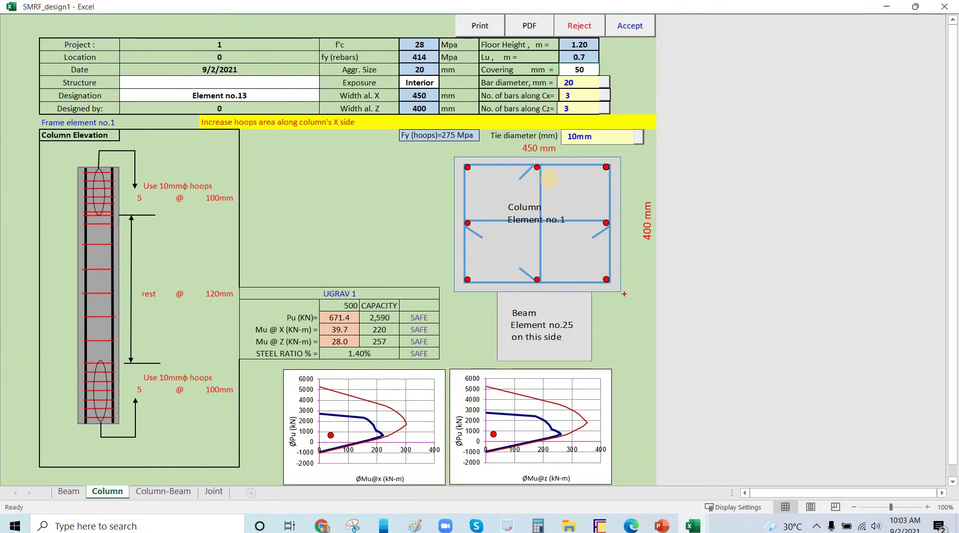
mouse_move(548, 159)
mouse_down()
mouse_move(551, 256)
mouse_move(539, 270)
mouse_up()
drag(606, 225, 604, 245)
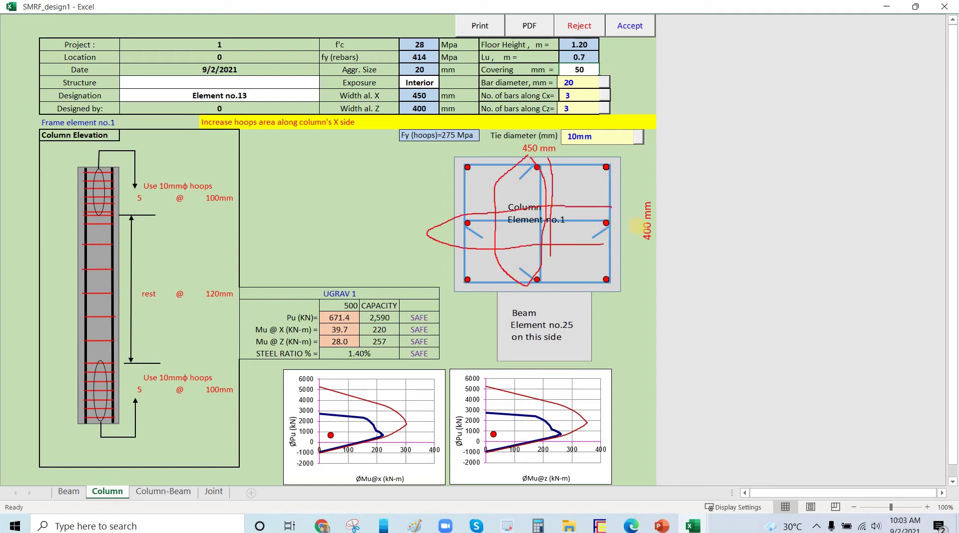
drag(628, 213, 729, 163)
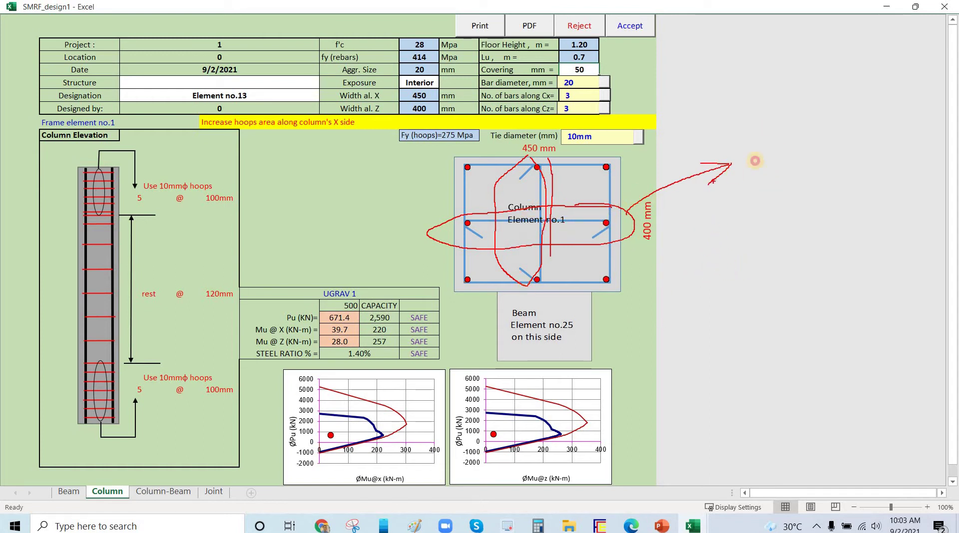
drag(768, 127, 760, 170)
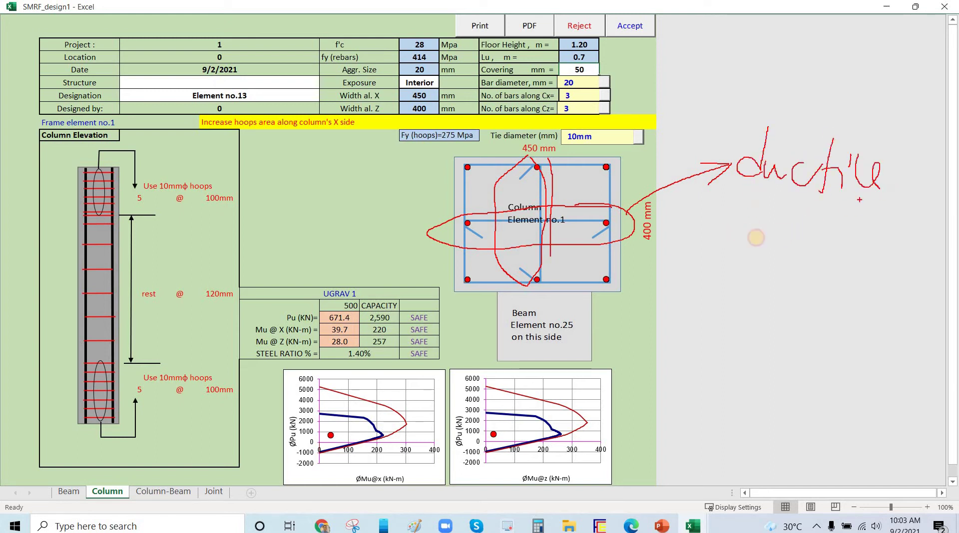
- Handwrite "detailing" below the "ductile" note beside the column section, and clear all the pen annotations
mouse_move(752, 192)
mouse_down()
mouse_move(749, 243)
mouse_move(773, 222)
mouse_up()
drag(794, 217, 777, 246)
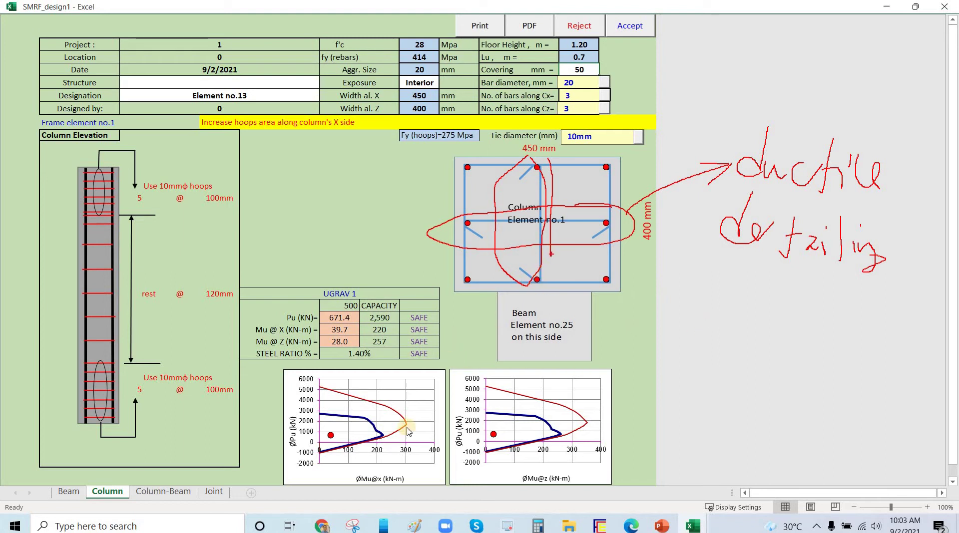
key(Escape)
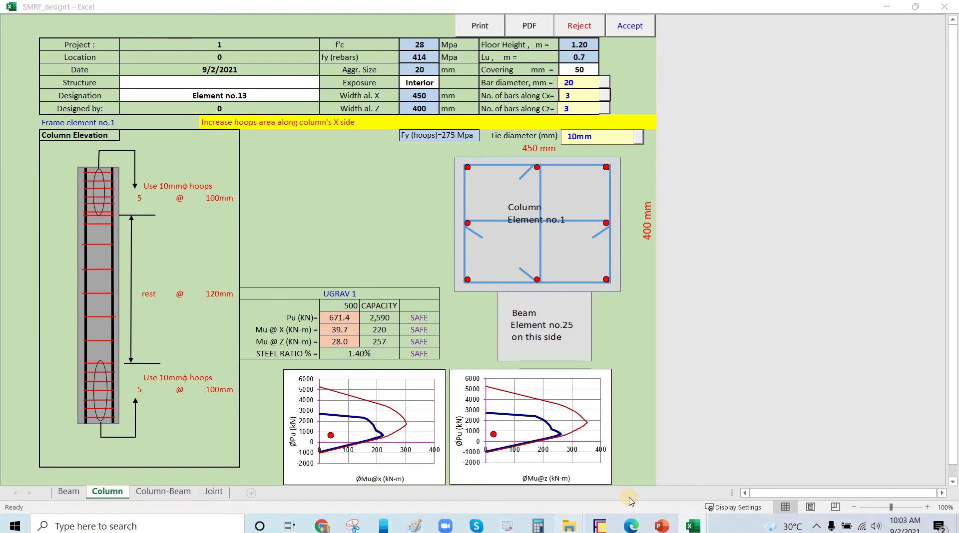
- Switch to the "5 - Beam & Column - Shear Ductility Check" workbook, enable editing and show the ductility check table on its Column sheet
mouse_move(569, 526)
click(513, 491)
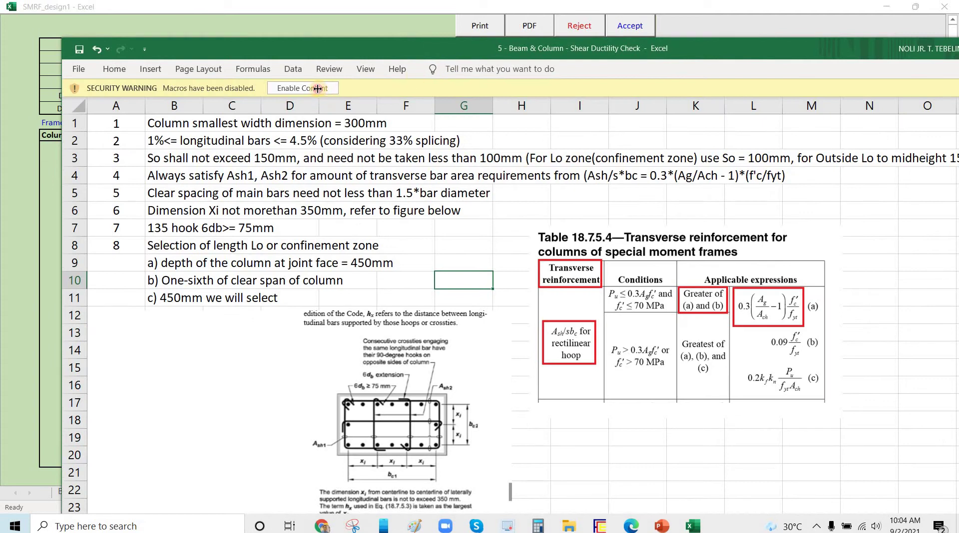
click(318, 89)
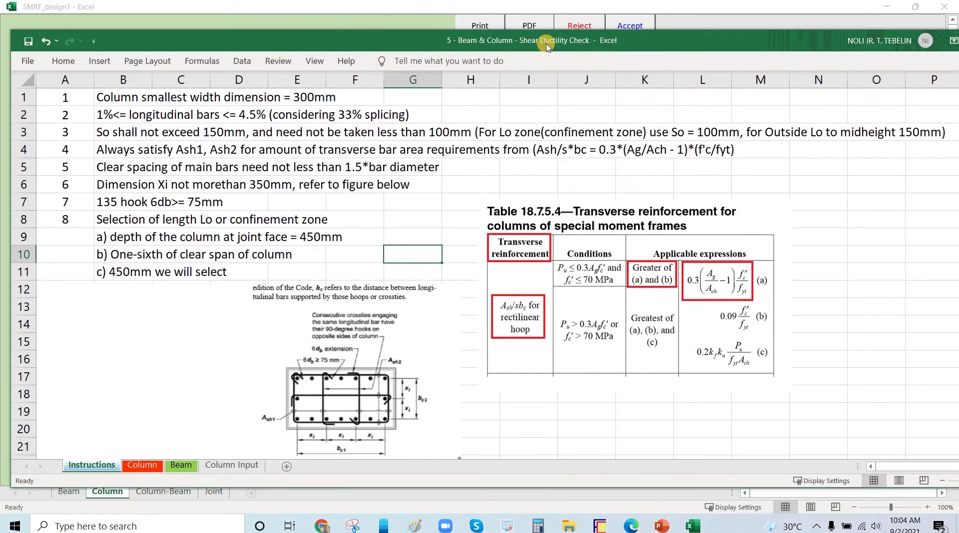
click(143, 466)
click(168, 372)
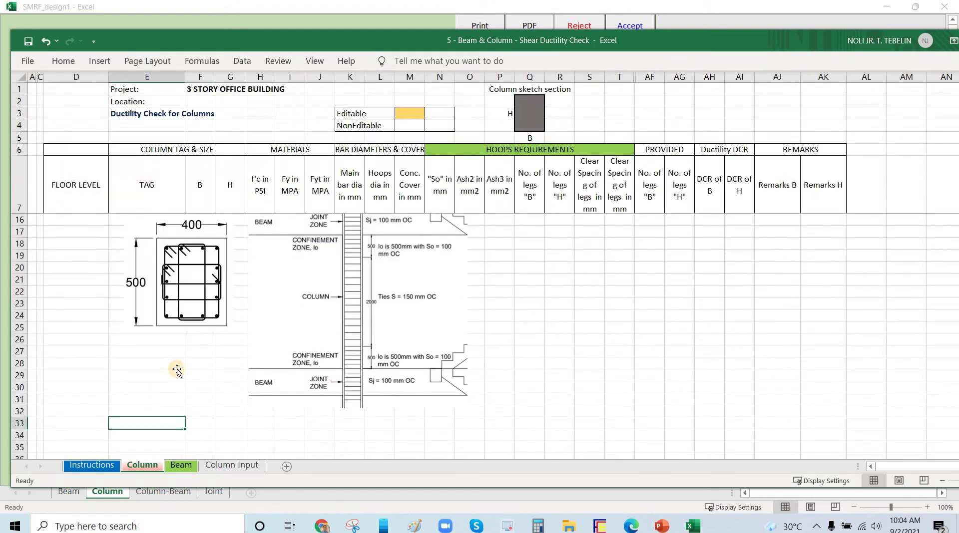
scroll(178, 325, up, 3)
click(88, 279)
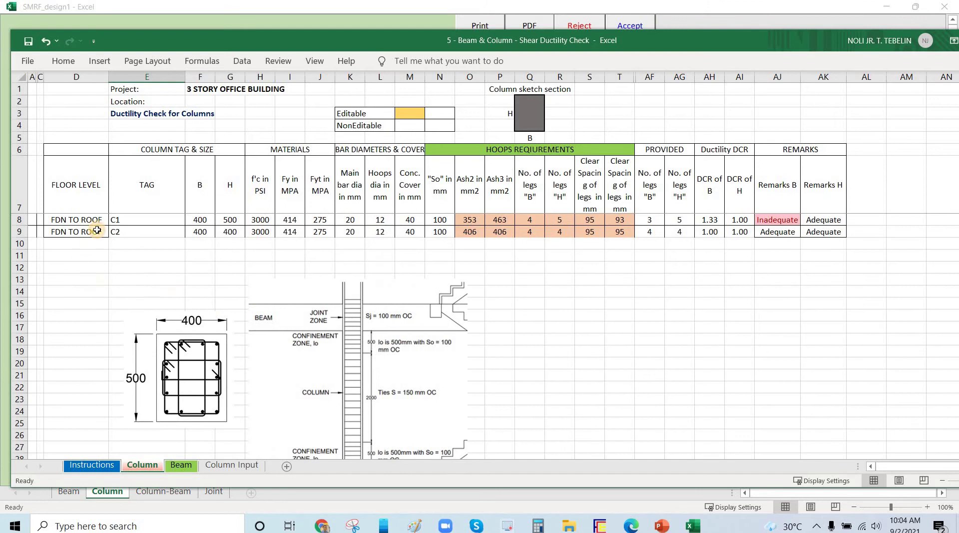
- Set column C1's H dimension to 450 in the ductility check table
click(200, 221)
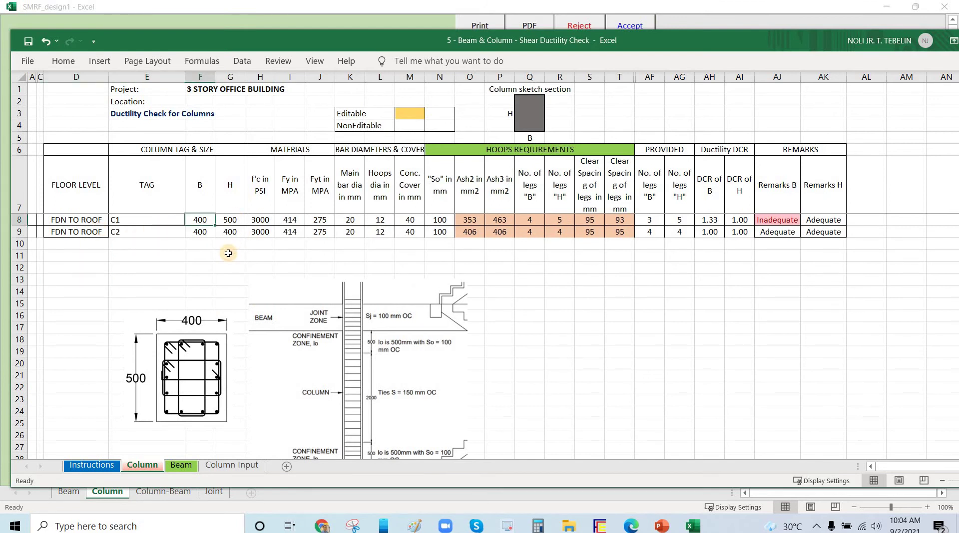
key(Right)
text(450)
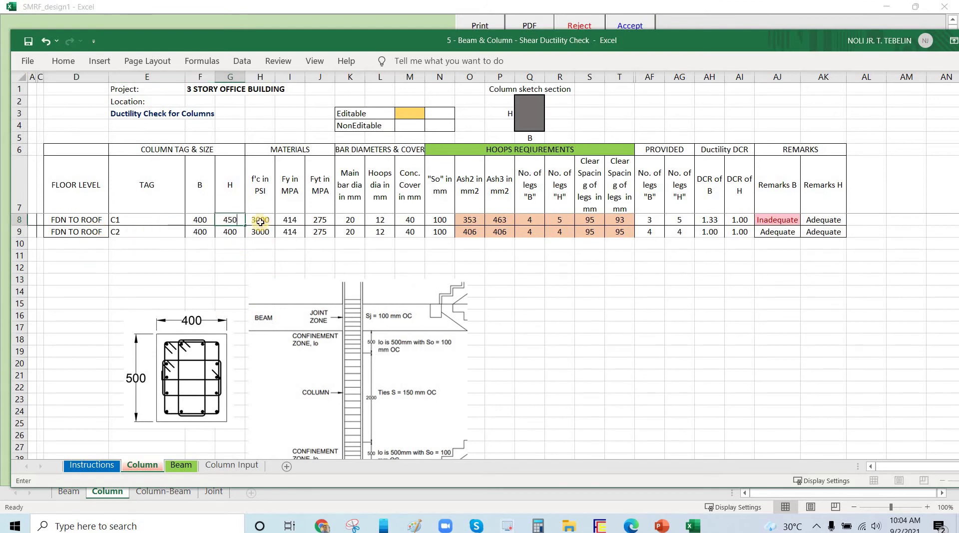
key(Tab)
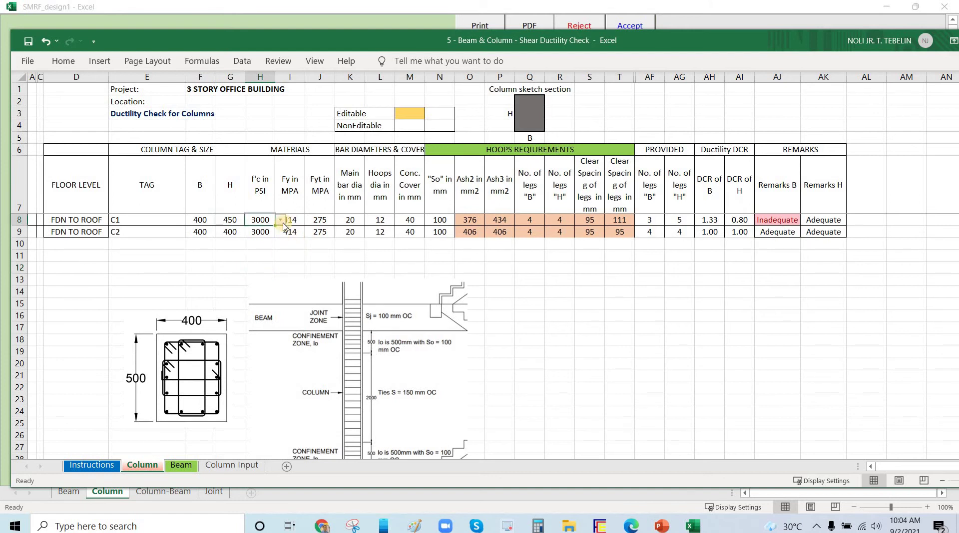
- Set column C1's concrete strength f'c to 4000 PSI
key(alt+Down)
key(Down)
key(Down)
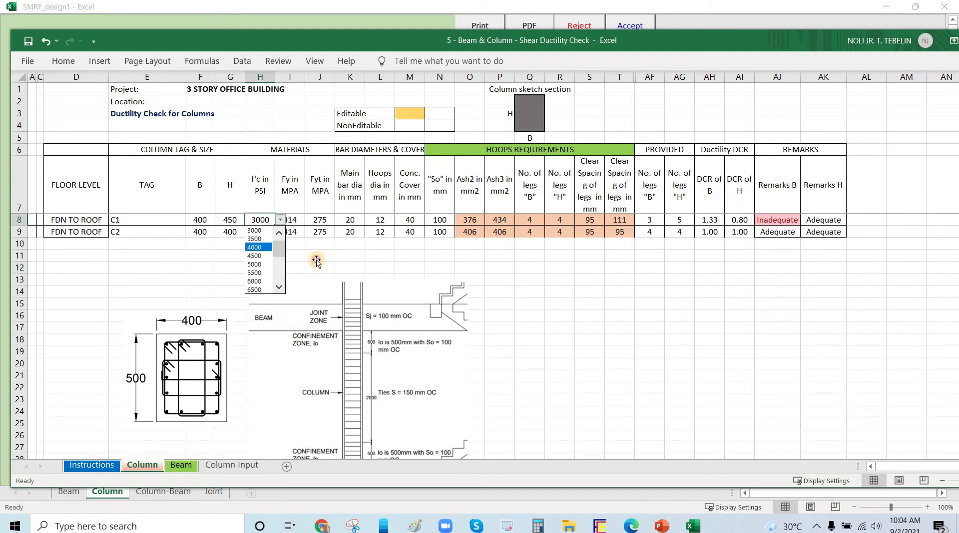
key(Return)
click(314, 256)
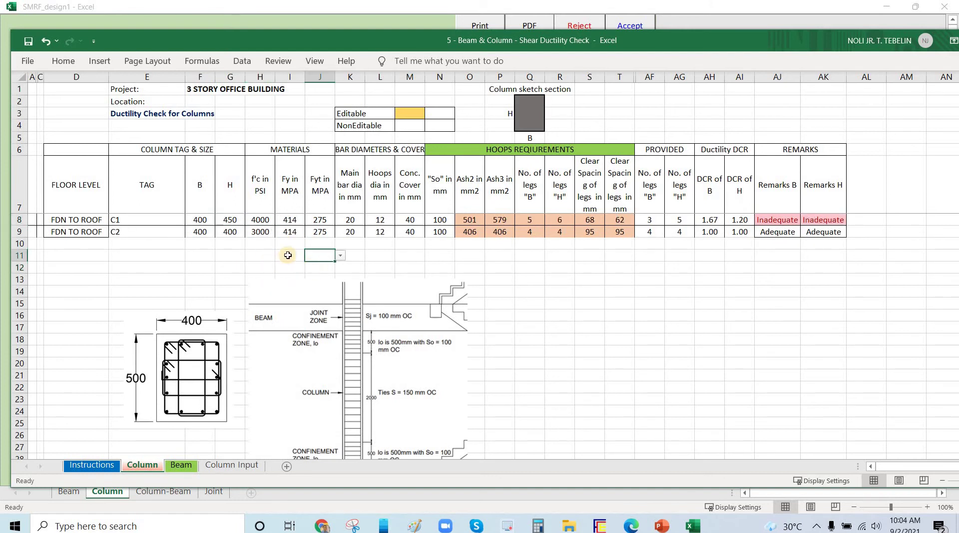
key(Left)
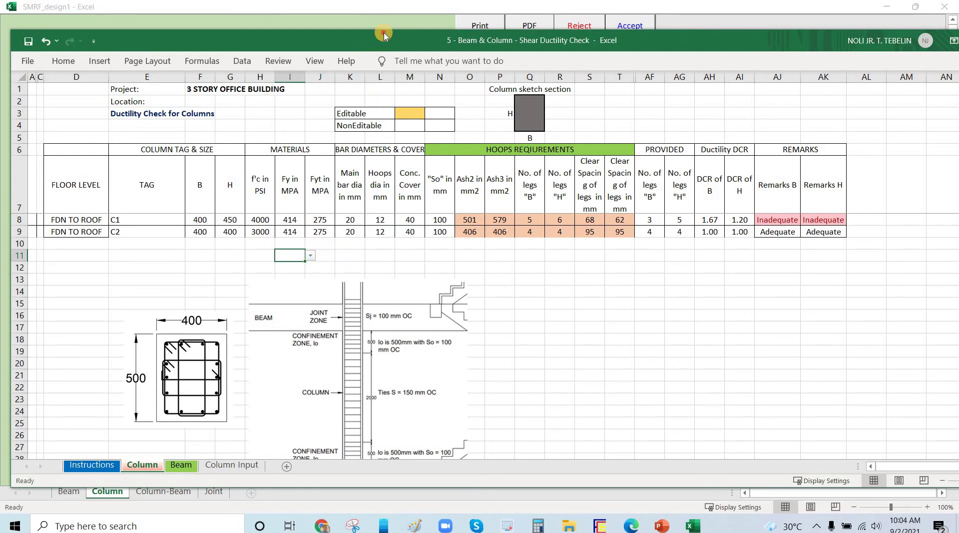
- Review C1's Fy and main bar diameter, circle the Ash2 and Ash3 headings, and clear the marks
drag(383, 33, 384, 25)
click(304, 216)
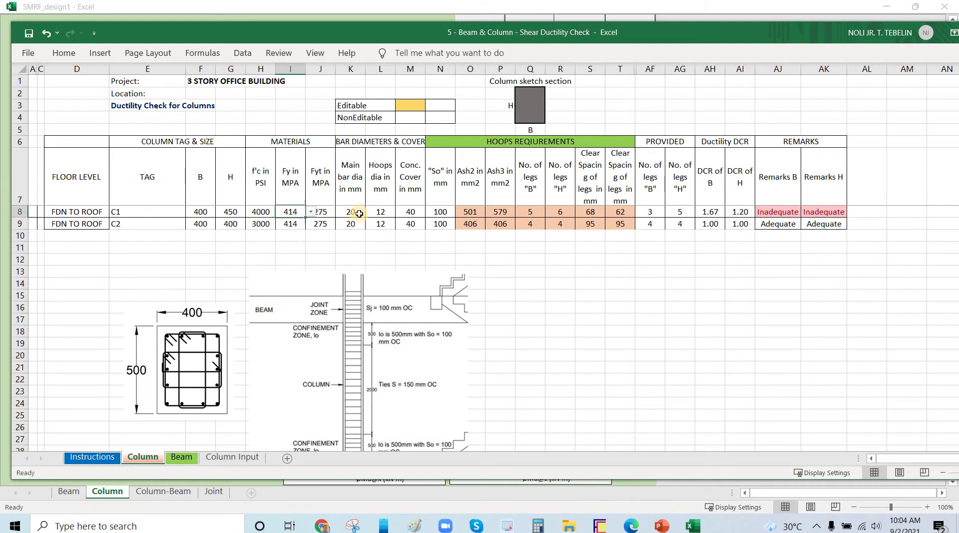
key(Right)
key(Right)
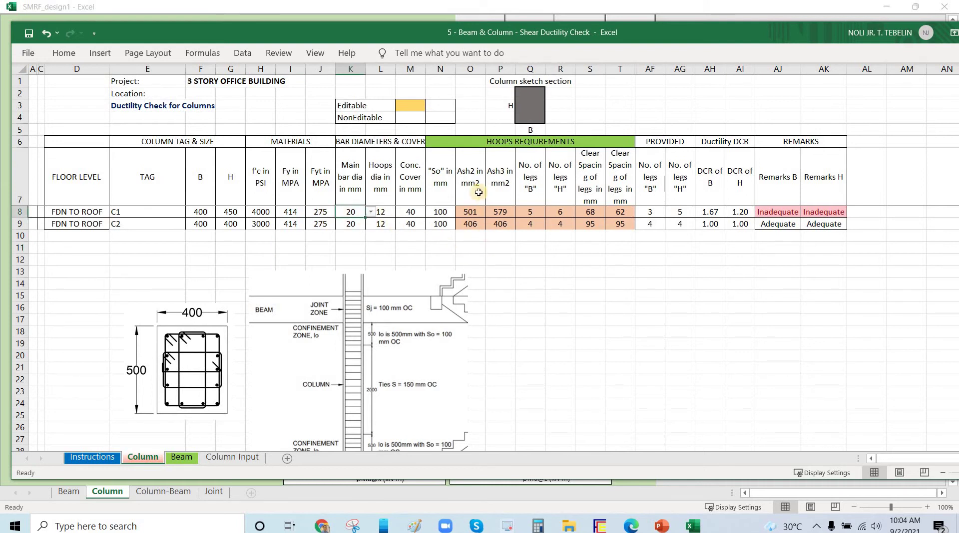
click(477, 209)
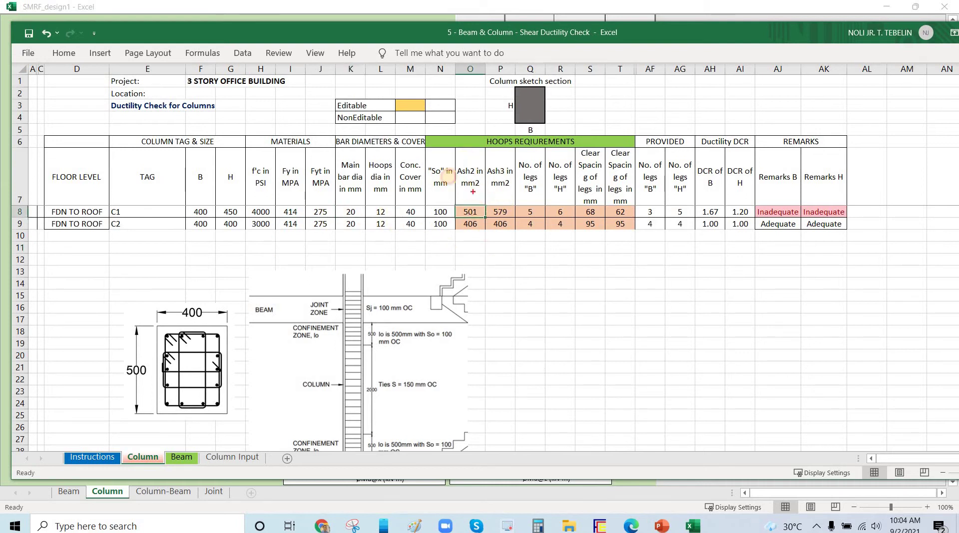
mouse_move(448, 176)
mouse_down()
mouse_move(473, 190)
mouse_move(518, 169)
mouse_move(492, 190)
mouse_up()
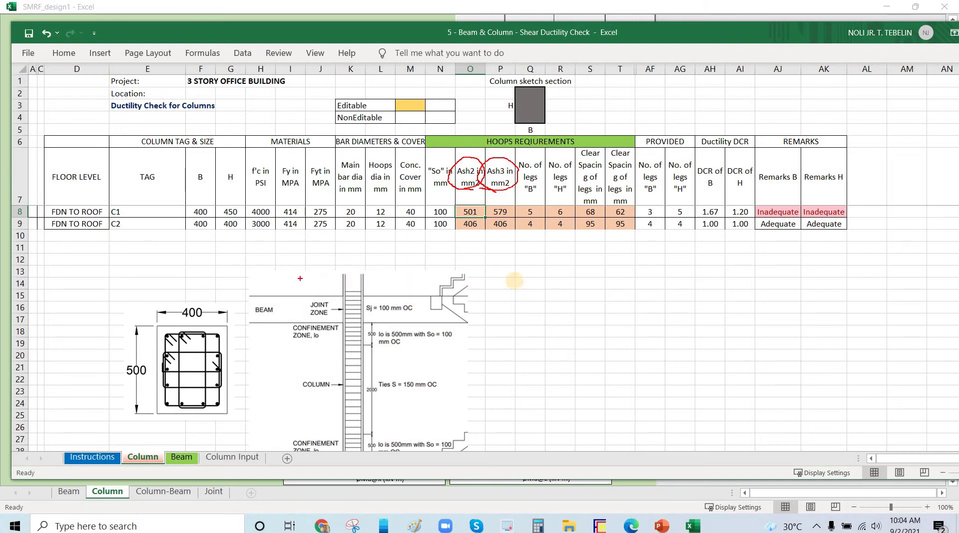
key(Escape)
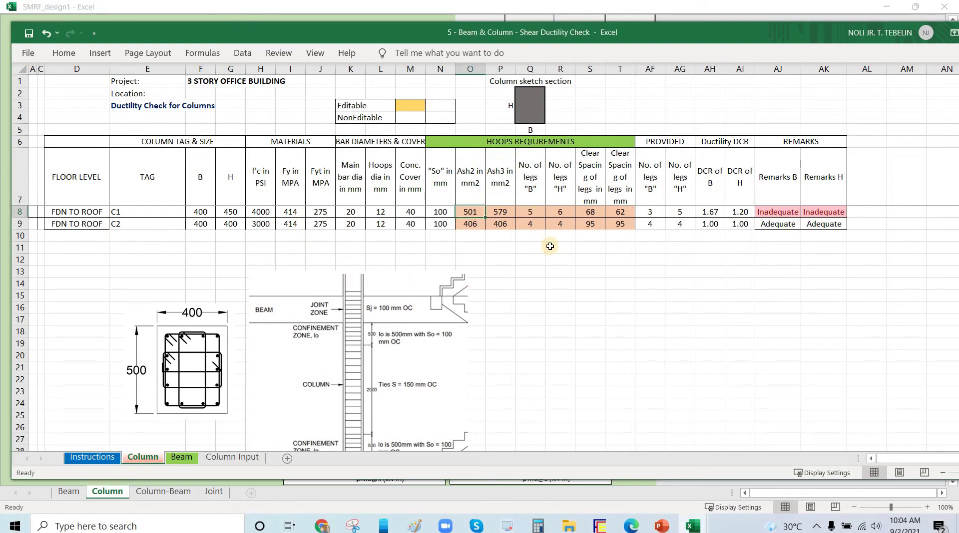
- Examine C1's required number of legs along B and H, the clear leg spacing and the provided legs
click(539, 213)
click(560, 215)
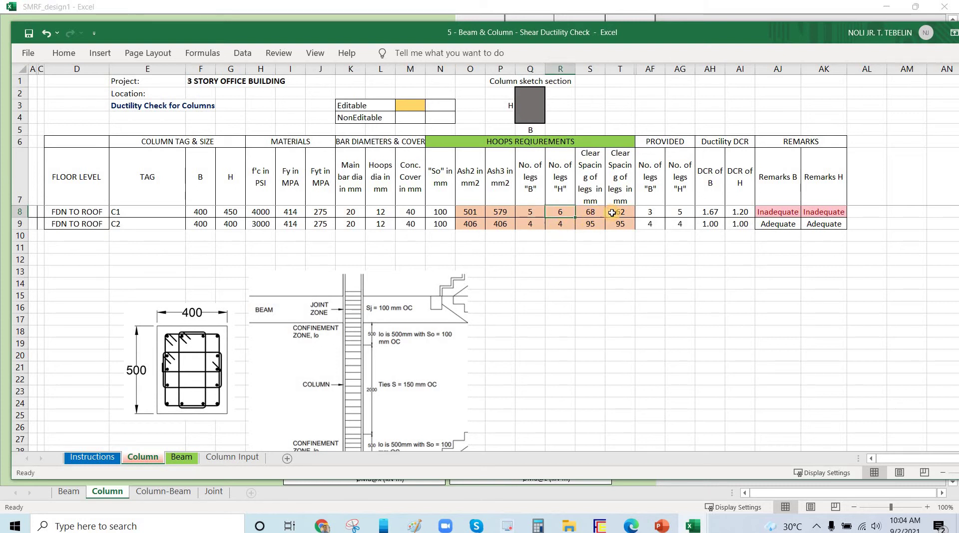
key(Right)
key(Right)
key(Right)
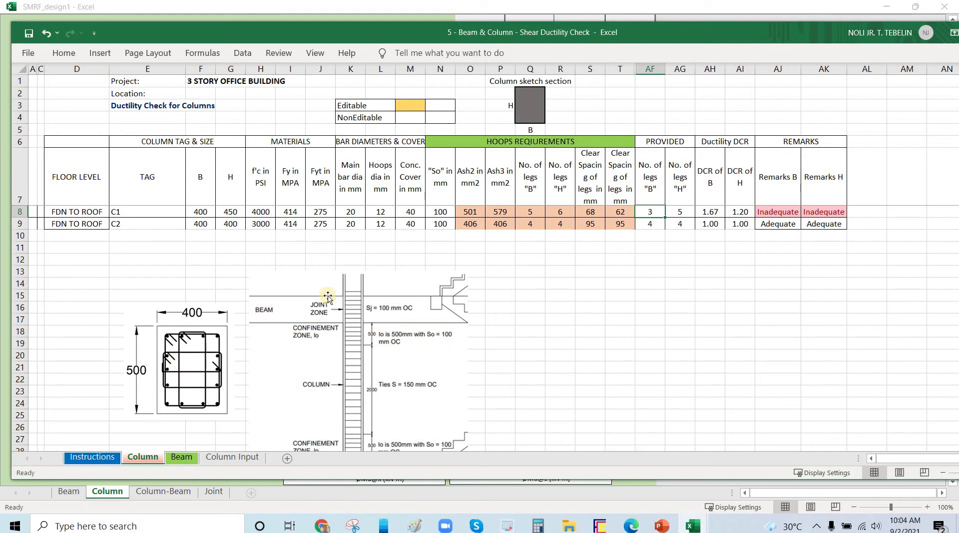
click(206, 214)
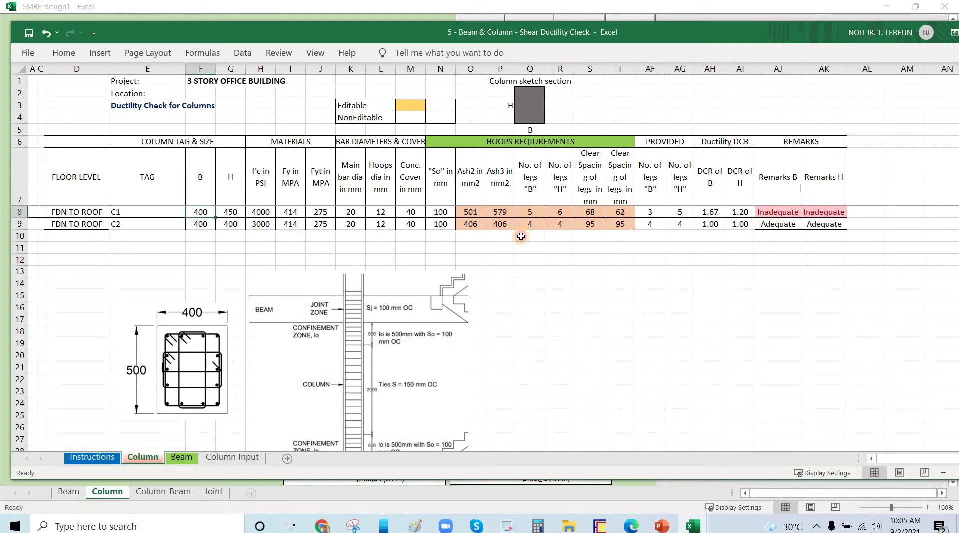
click(528, 214)
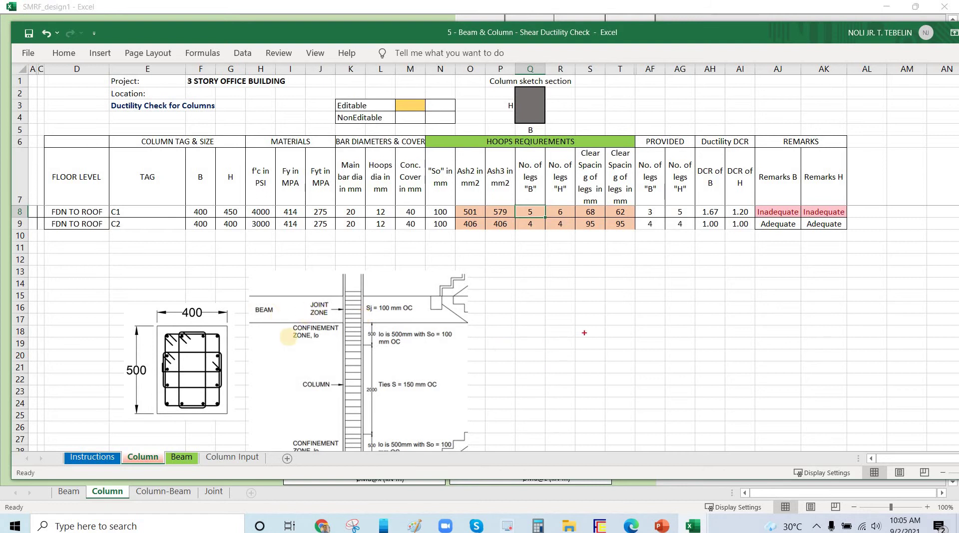
- Examine the hoop arrangement in the 400 by 500 column section picture
click(228, 256)
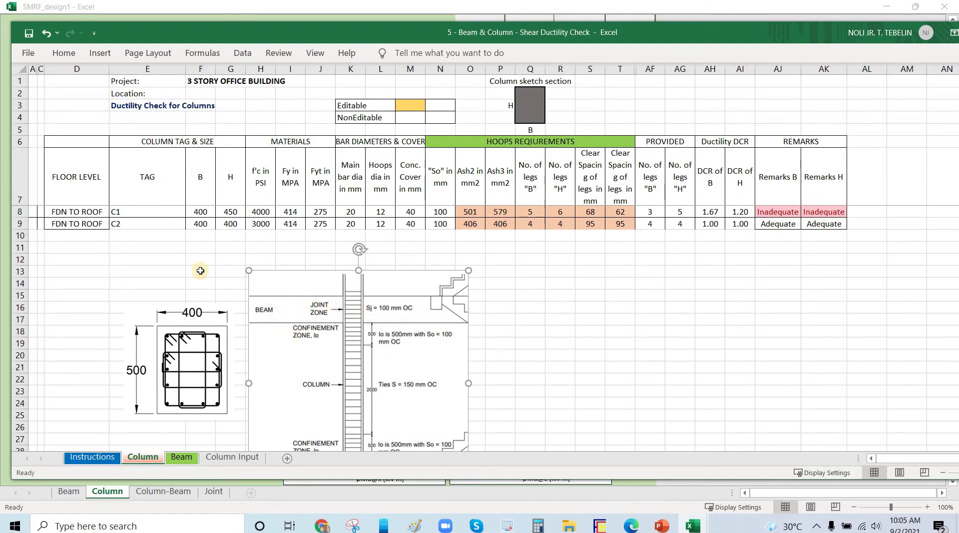
click(201, 347)
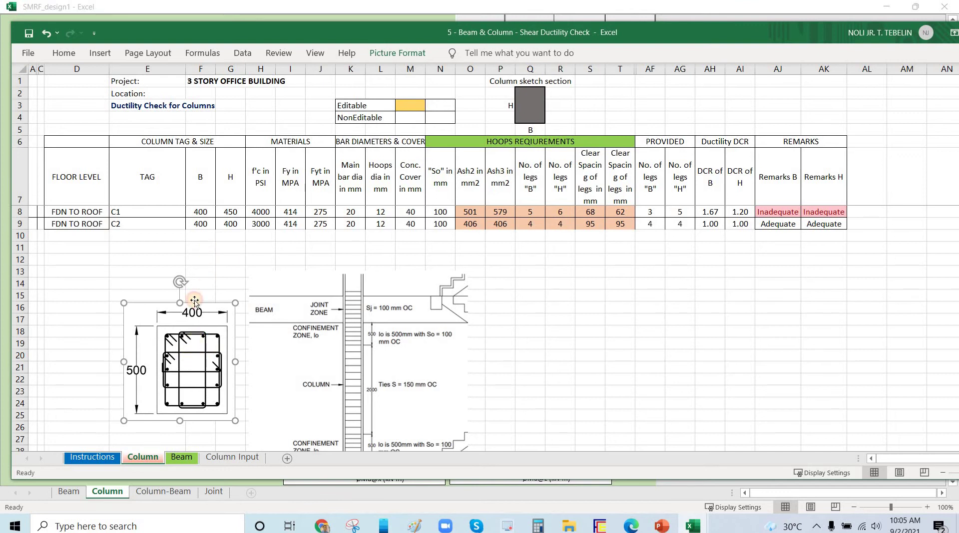
click(199, 283)
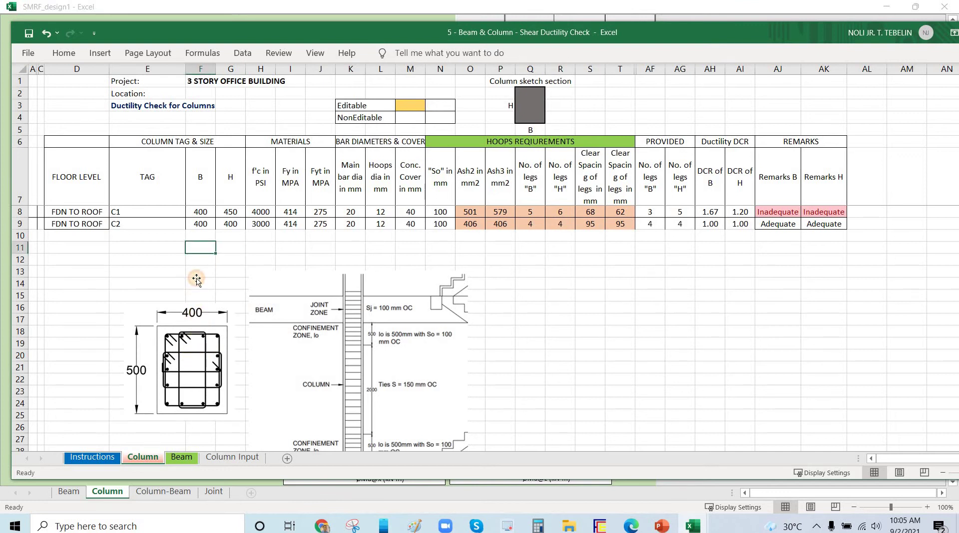
click(196, 347)
click(200, 273)
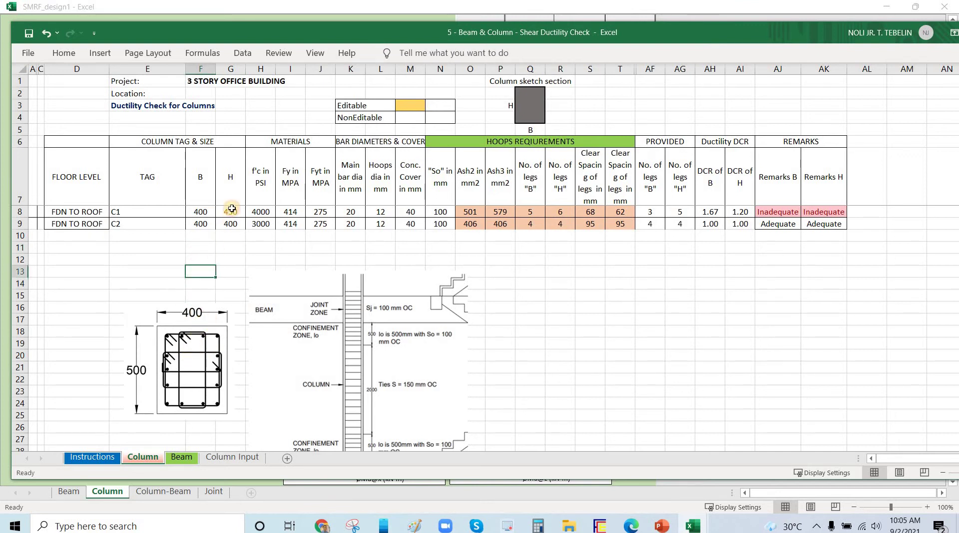
- Set column C1's H dimension to 500 to match the section picture
click(232, 209)
text(5)
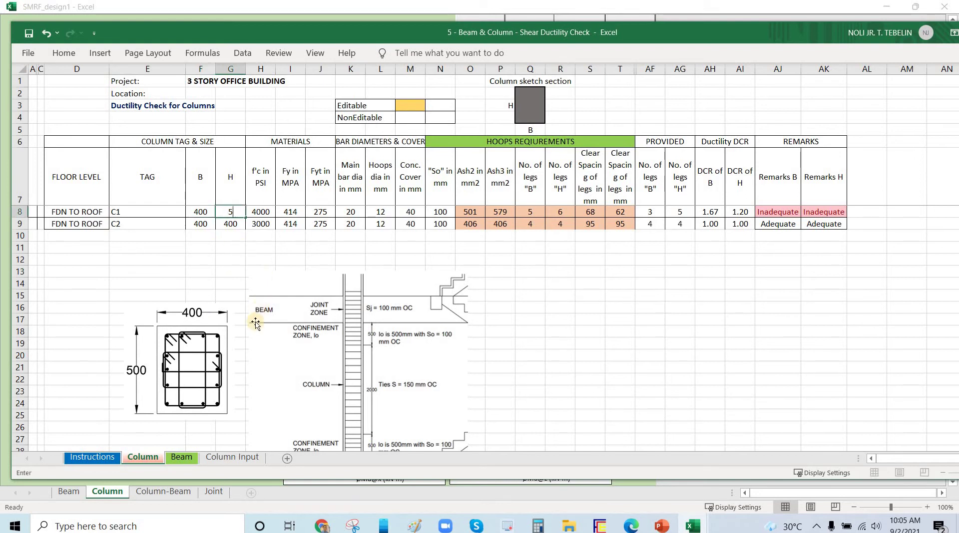
text(00)
key(Return)
click(273, 212)
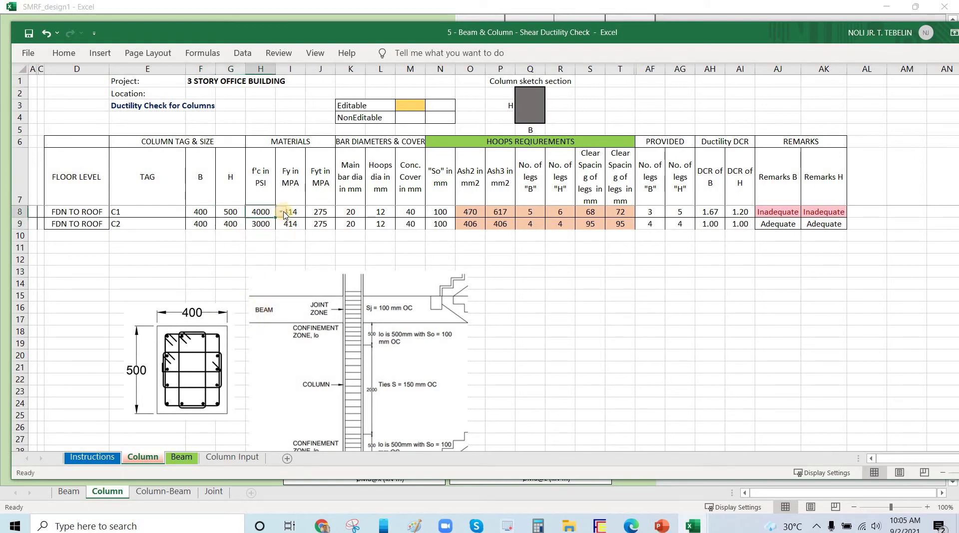
- Review C1's Fy, Fyt, main bar diameter and hoop diameter in the ductility check table
click(283, 260)
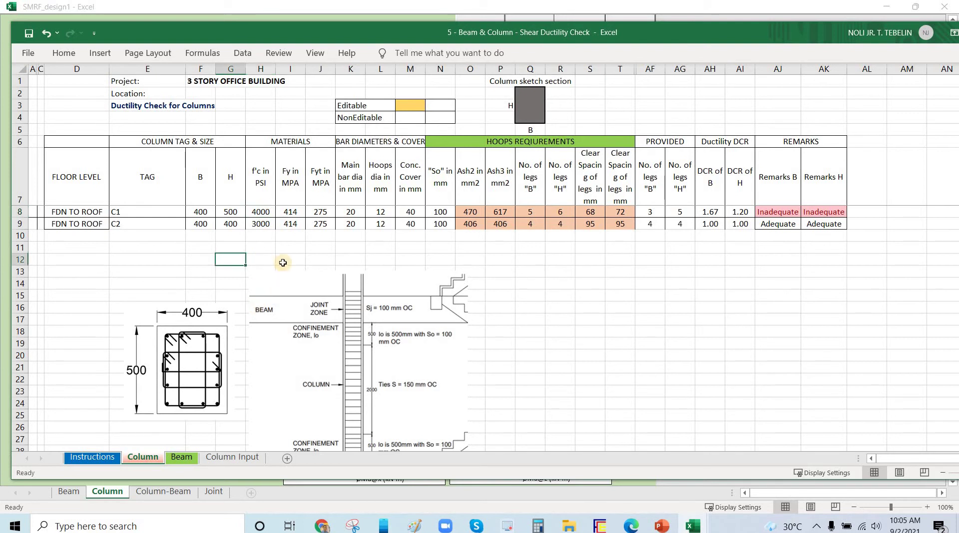
click(290, 212)
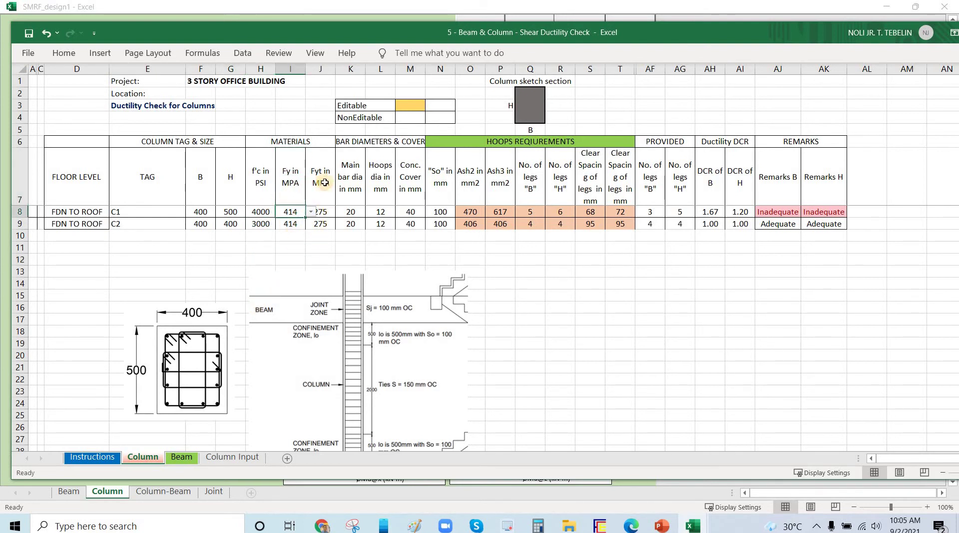
click(321, 210)
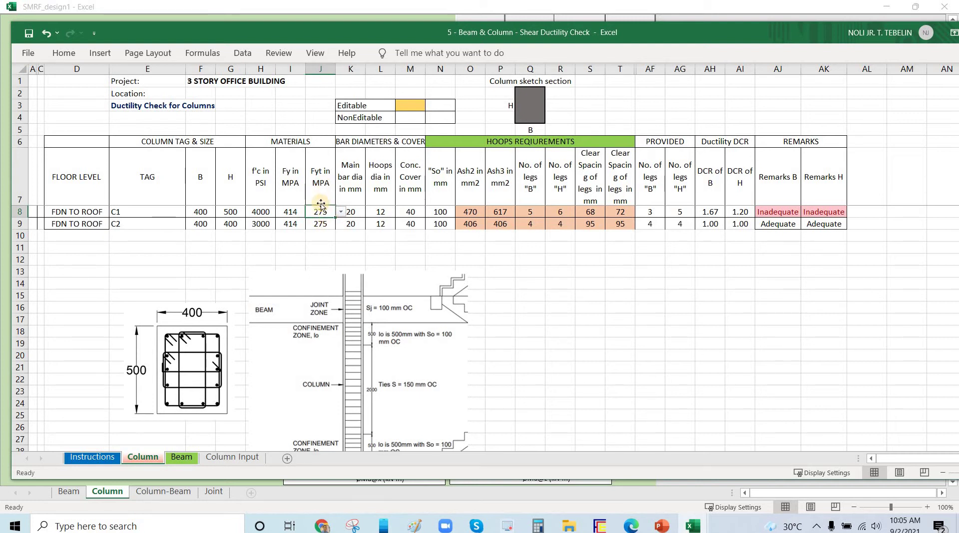
click(290, 212)
click(356, 212)
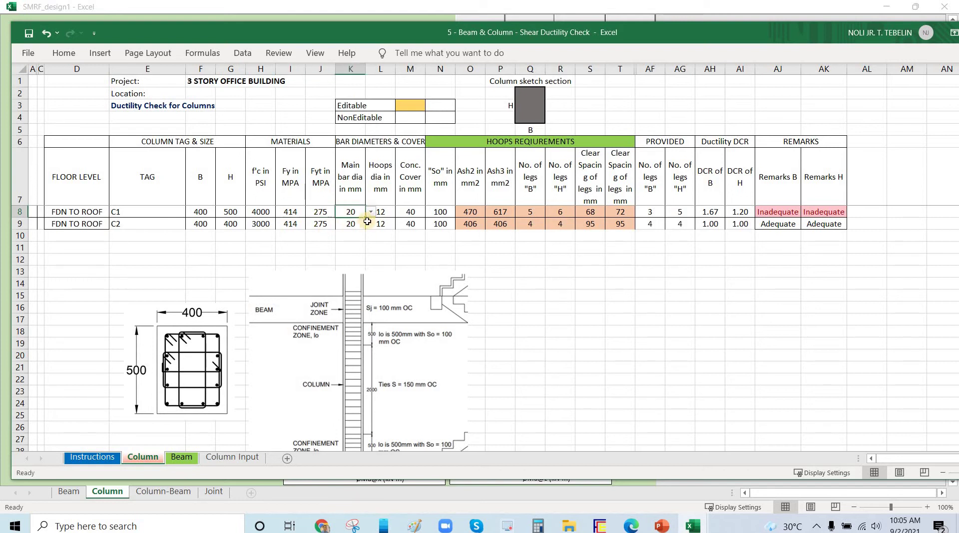
click(397, 236)
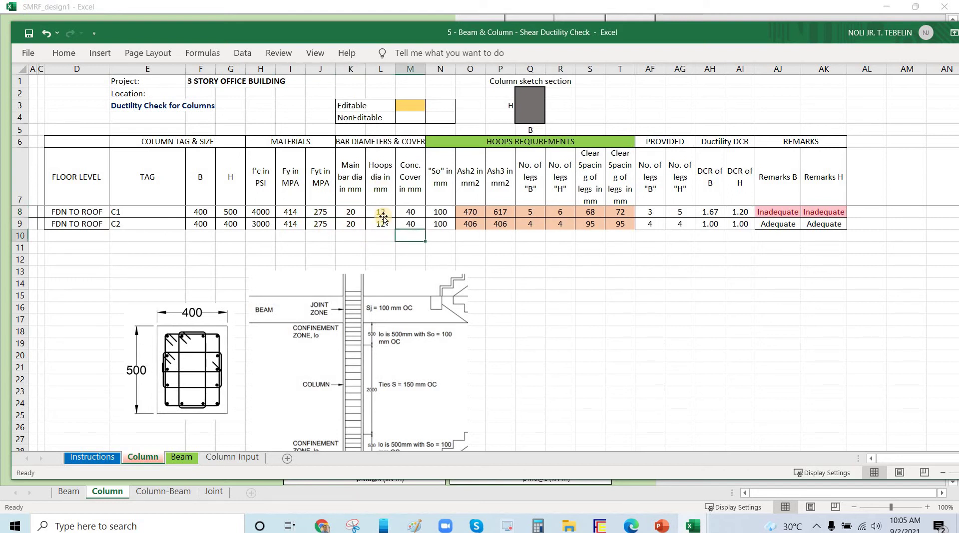
click(383, 218)
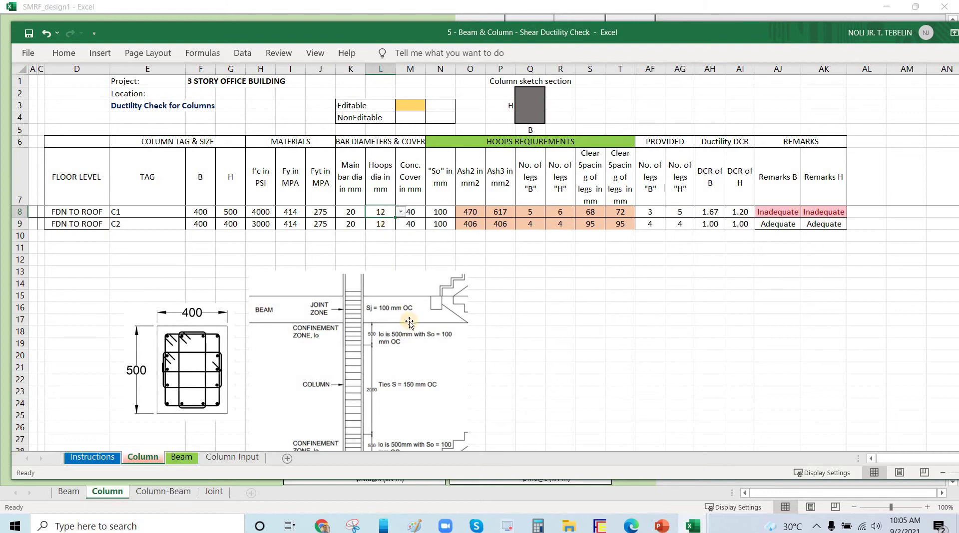
- Move the column elevation picture with the confinement zones up, closer to the ductility check table
scroll(409, 322, down, 2)
scroll(417, 320, up, 2)
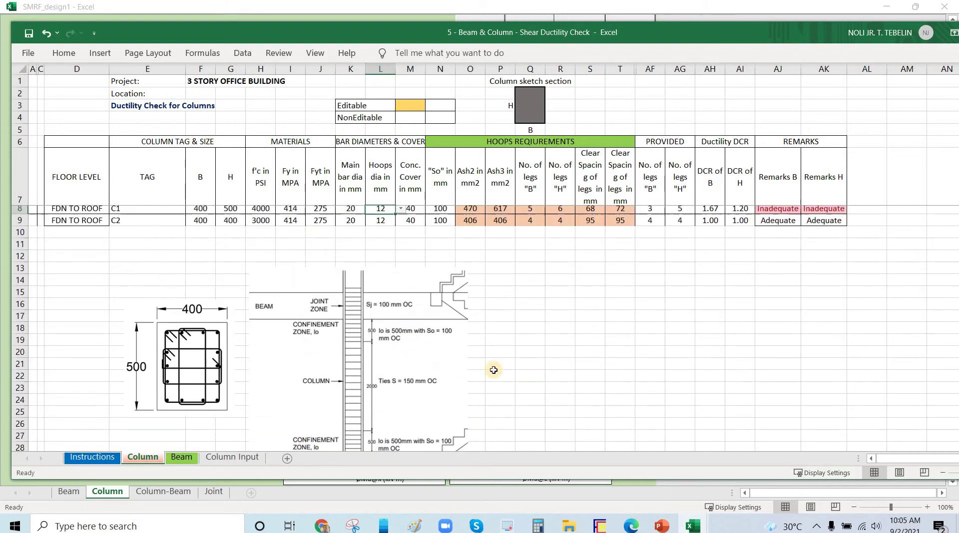
drag(419, 318, 414, 284)
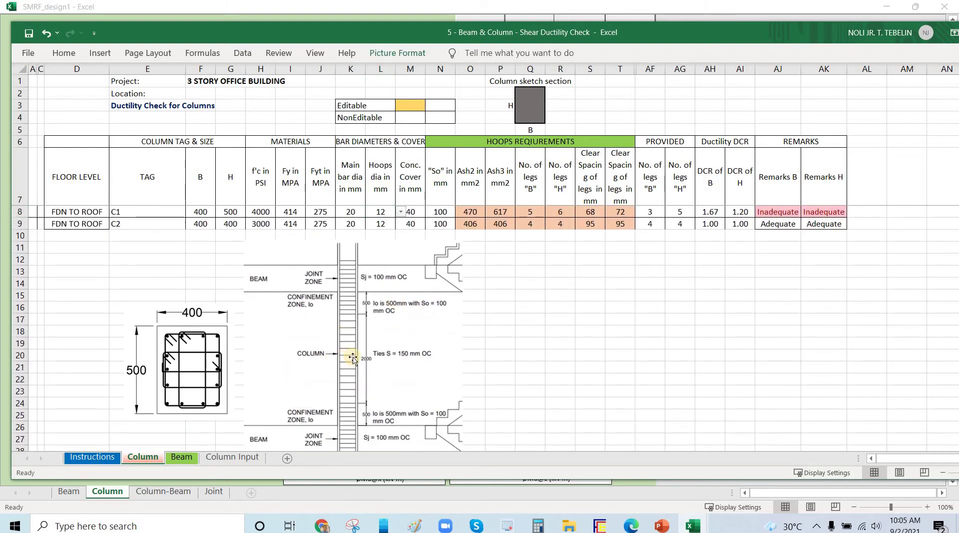
- Circle both confinement zones on the column elevation in red and draw arrows from them to the "So" column of the ductility table
click(559, 379)
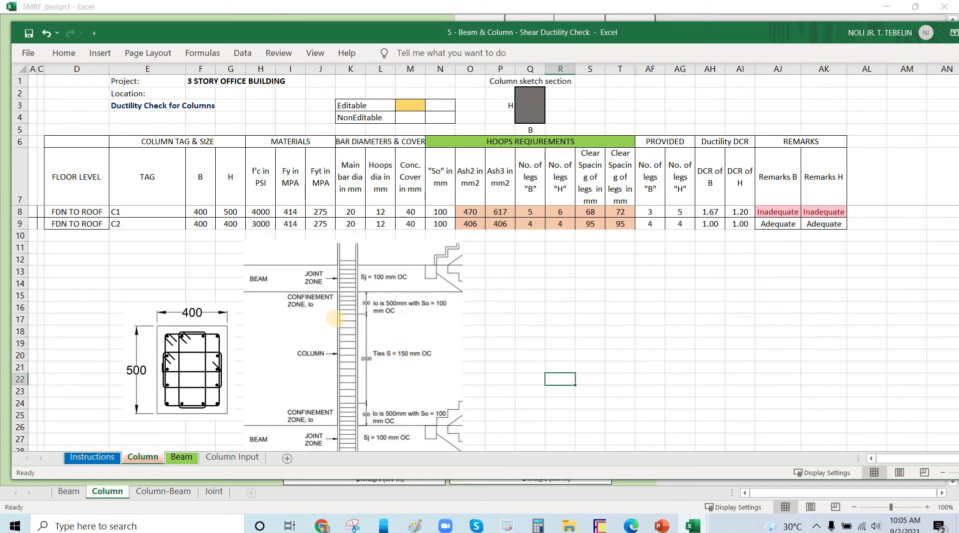
key(ctrl+2)
drag(336, 318, 344, 318)
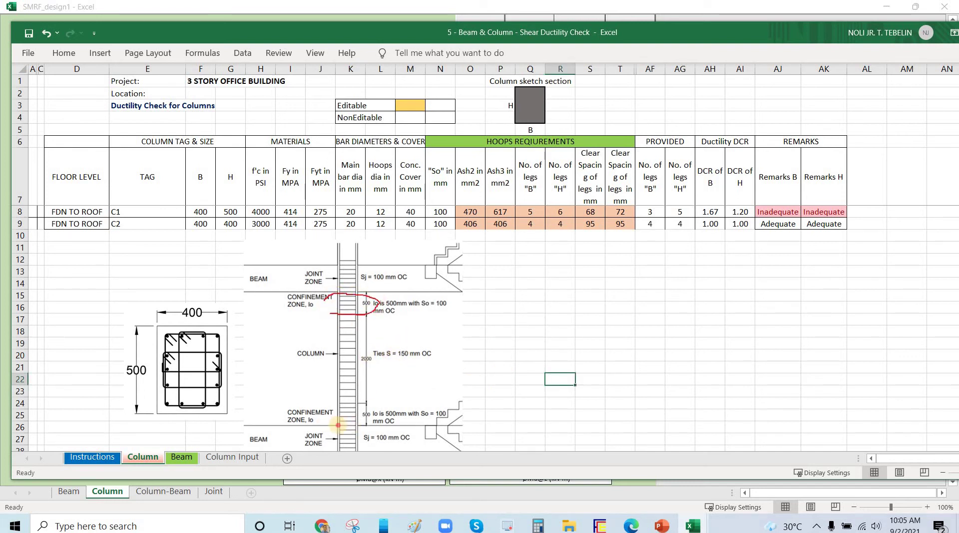
mouse_move(324, 425)
mouse_down()
mouse_move(383, 426)
mouse_move(380, 411)
mouse_move(358, 402)
mouse_up()
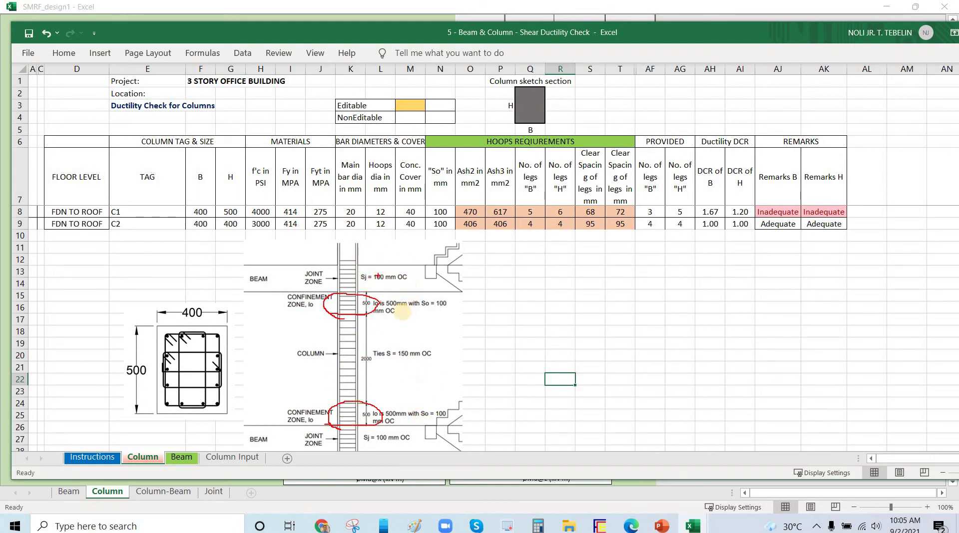
drag(376, 311, 439, 231)
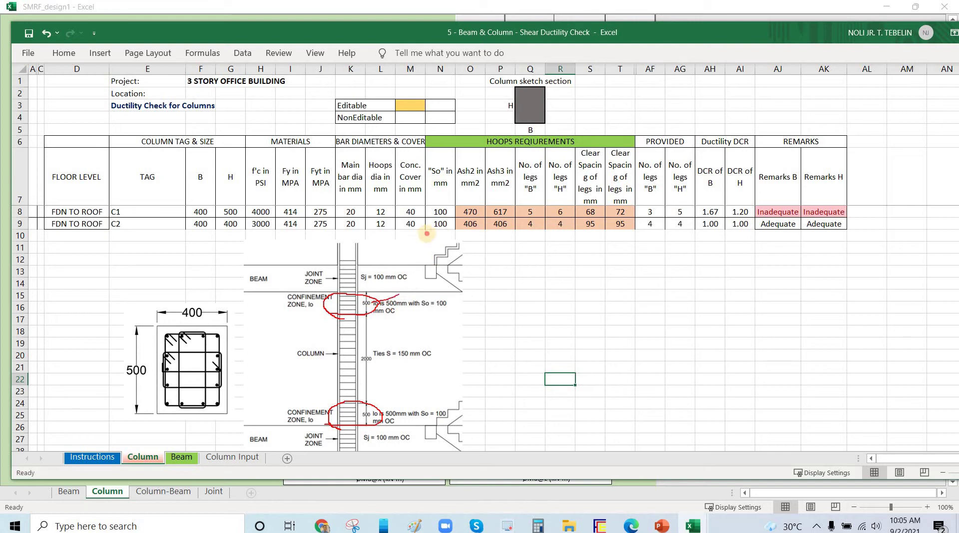
mouse_move(380, 414)
mouse_down()
mouse_move(420, 372)
mouse_move(437, 245)
mouse_move(426, 235)
mouse_move(444, 241)
mouse_up()
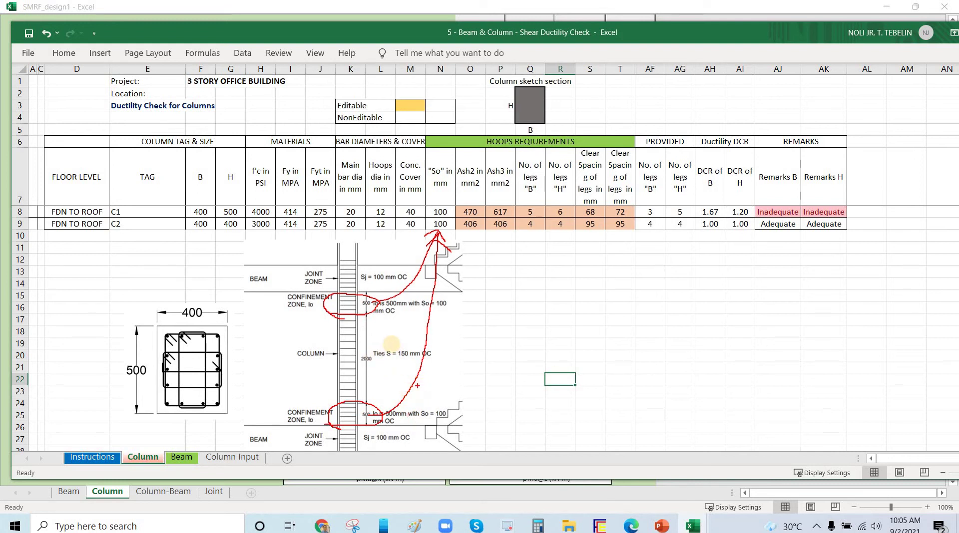
- Mark the middle tie zone and both confinement zone labels in blue, point an arrow at the Instructions sheet, and clear the annotations
key(b)
mouse_move(394, 340)
mouse_down()
mouse_move(339, 382)
mouse_move(369, 334)
mouse_move(480, 338)
mouse_up()
mouse_move(398, 347)
mouse_down()
mouse_move(394, 360)
mouse_move(412, 363)
mouse_up()
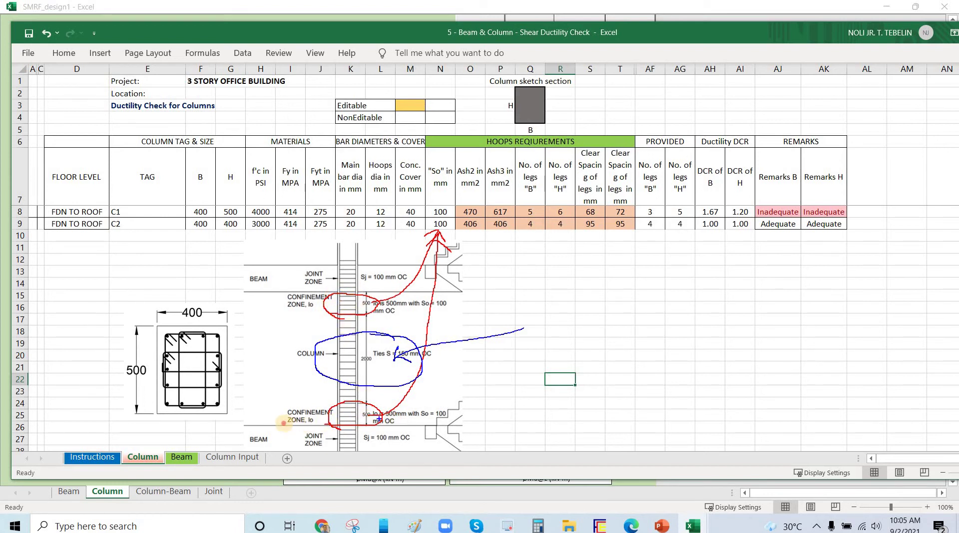
mouse_move(283, 423)
mouse_down()
mouse_move(303, 402)
mouse_move(315, 429)
mouse_move(338, 415)
mouse_move(307, 431)
mouse_up()
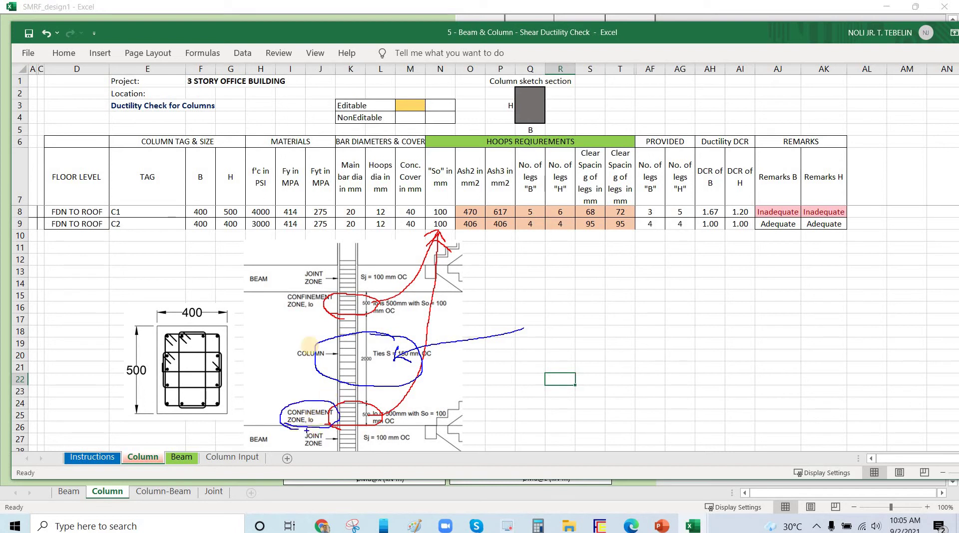
drag(280, 313, 314, 283)
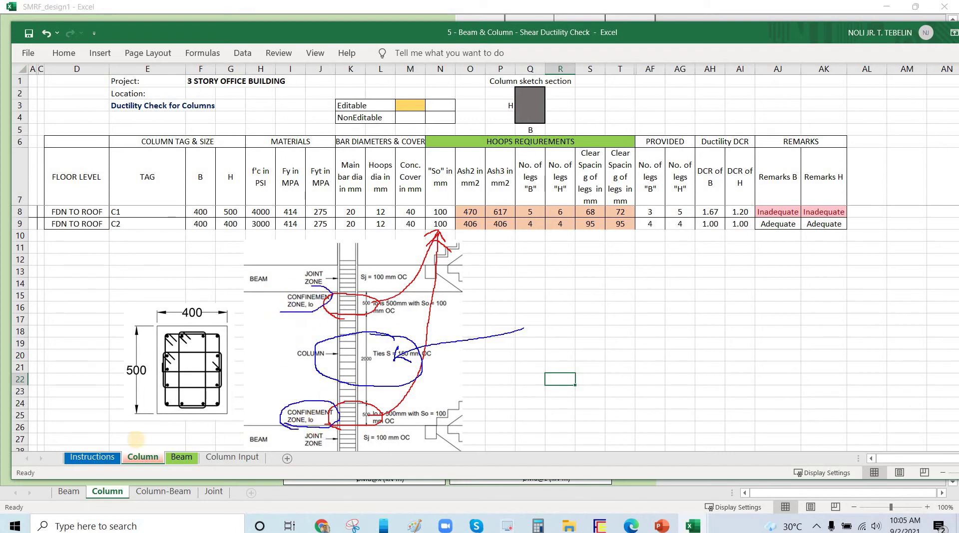
mouse_move(96, 412)
mouse_down()
mouse_move(98, 448)
mouse_move(104, 429)
mouse_up()
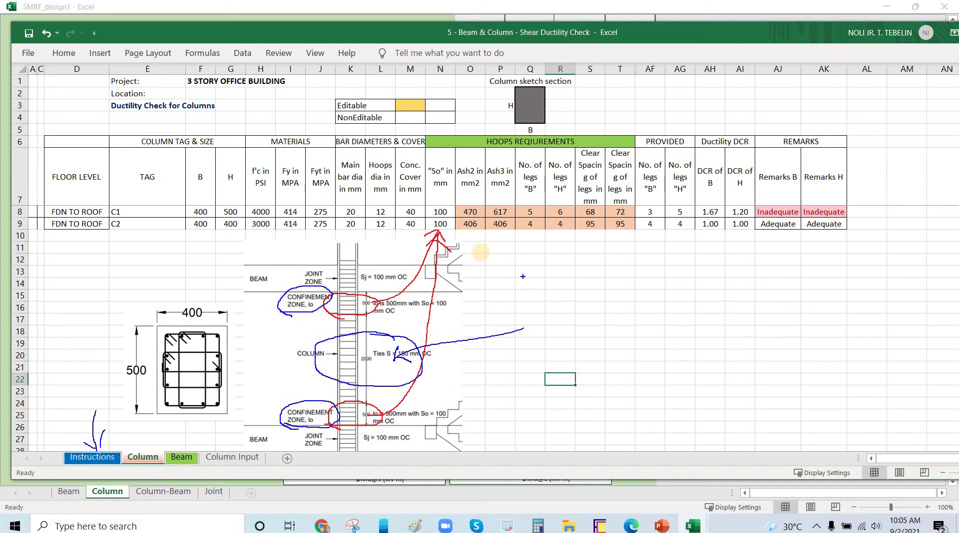
key(Escape)
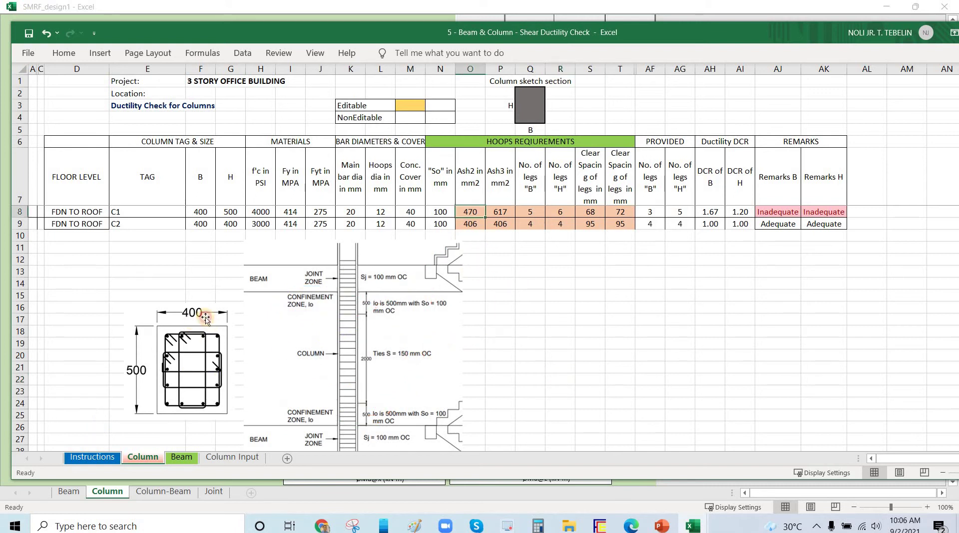
- Mark the B direction on the column section with a blue arrow and dashed cut, and circle C1's Ash2 requirement
click(210, 329)
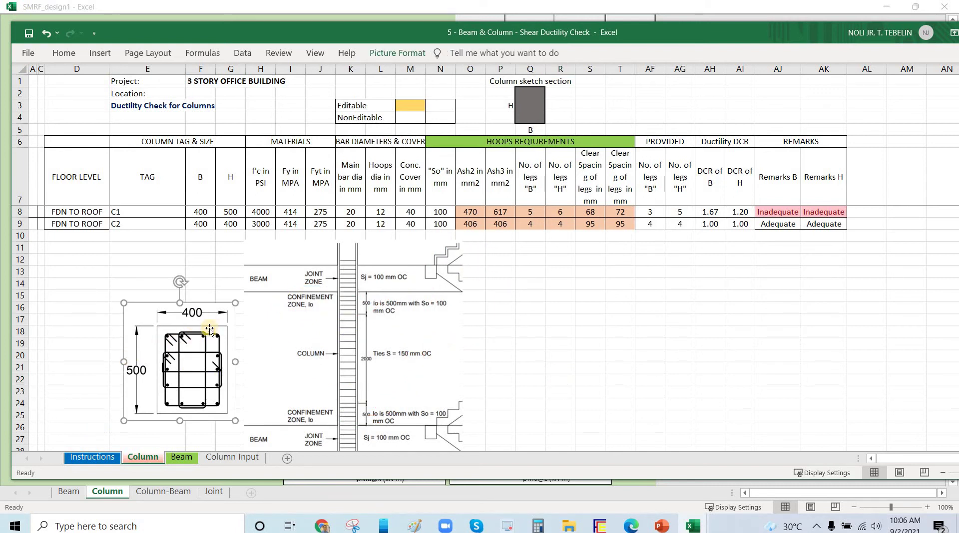
click(478, 215)
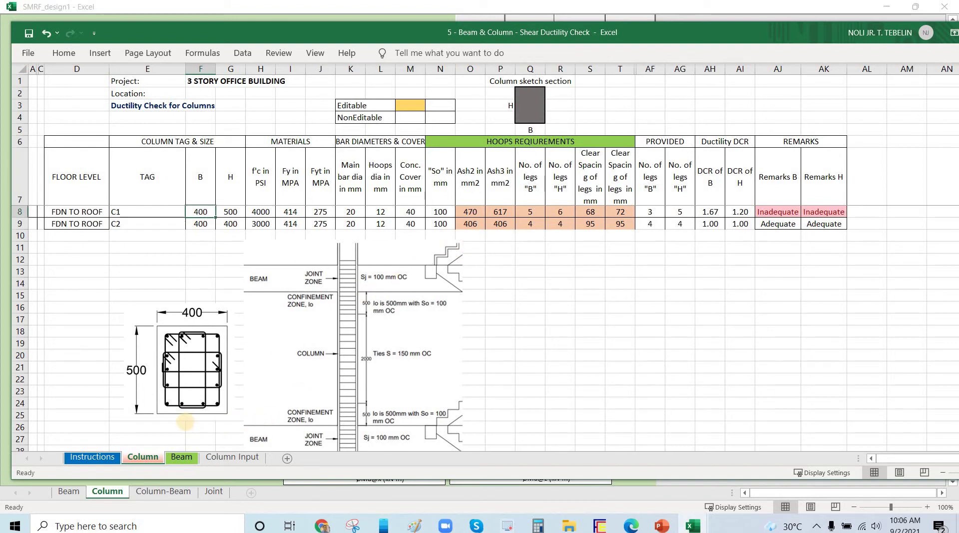
mouse_move(189, 426)
mouse_down()
mouse_move(176, 422)
mouse_move(200, 423)
mouse_up()
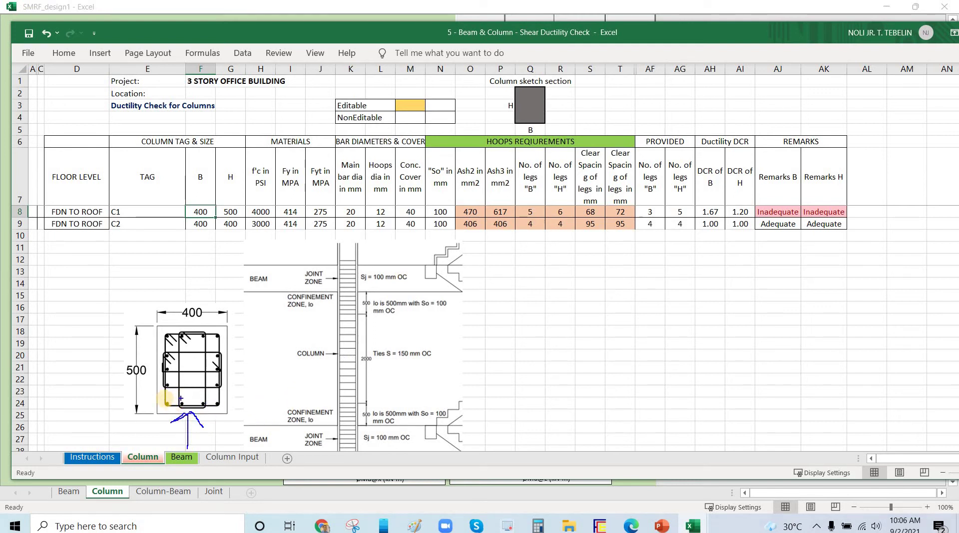
drag(162, 397, 222, 397)
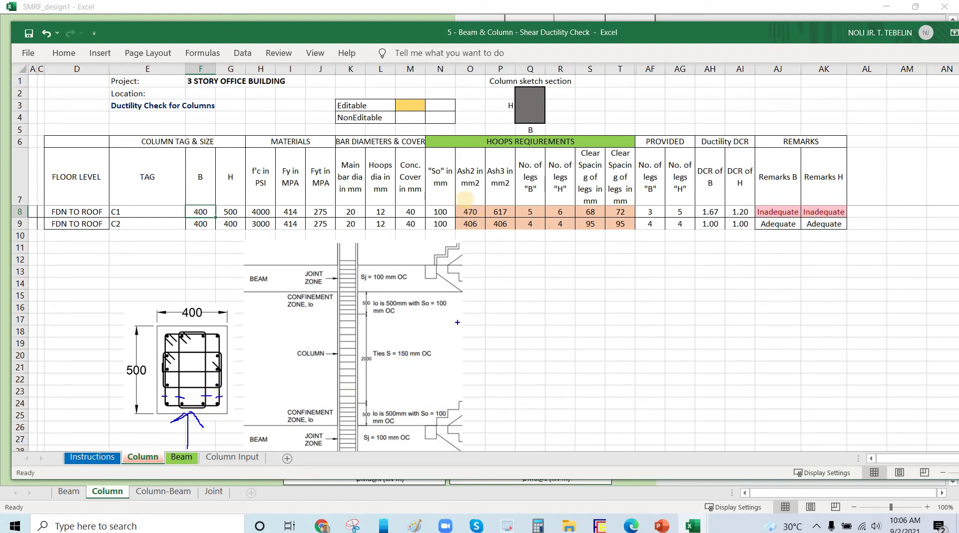
drag(453, 205, 478, 203)
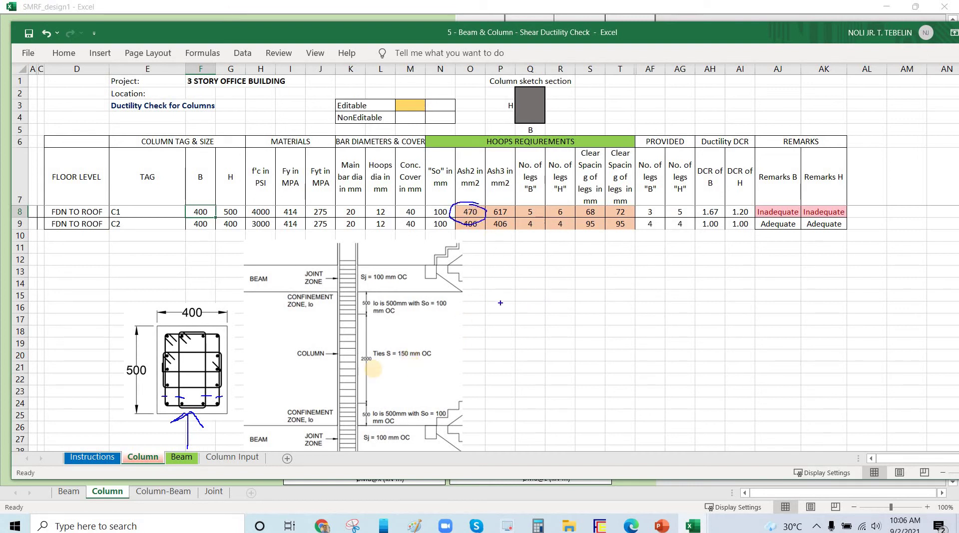
- Mark the H direction on the column section with an arrow and red dashed cut, and highlight C1's Ash3 requirement
drag(76, 364, 118, 365)
mouse_move(119, 364)
mouse_down()
mouse_move(95, 349)
mouse_move(99, 378)
mouse_up()
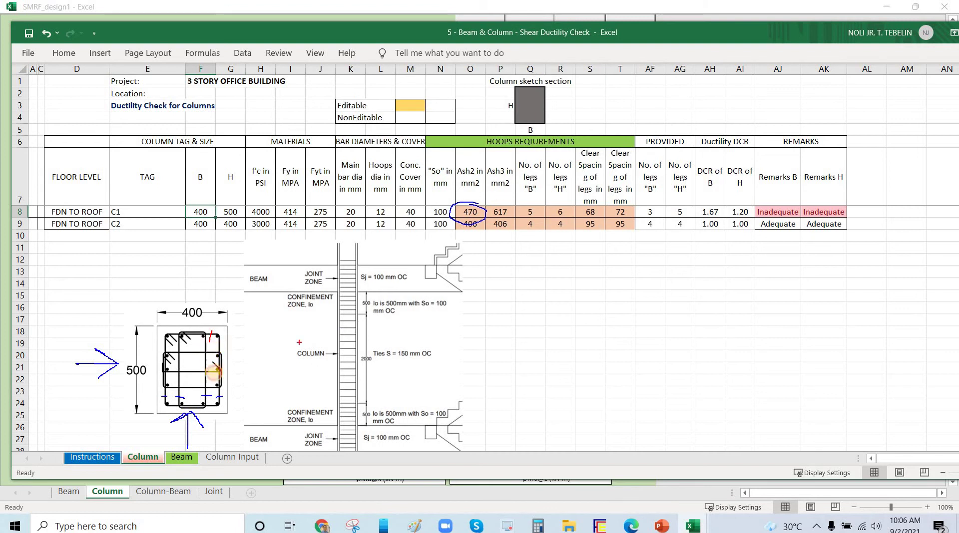
drag(211, 366, 210, 378)
drag(211, 385, 212, 409)
mouse_move(512, 213)
mouse_down()
mouse_move(494, 219)
mouse_move(505, 190)
mouse_up()
drag(471, 193, 482, 194)
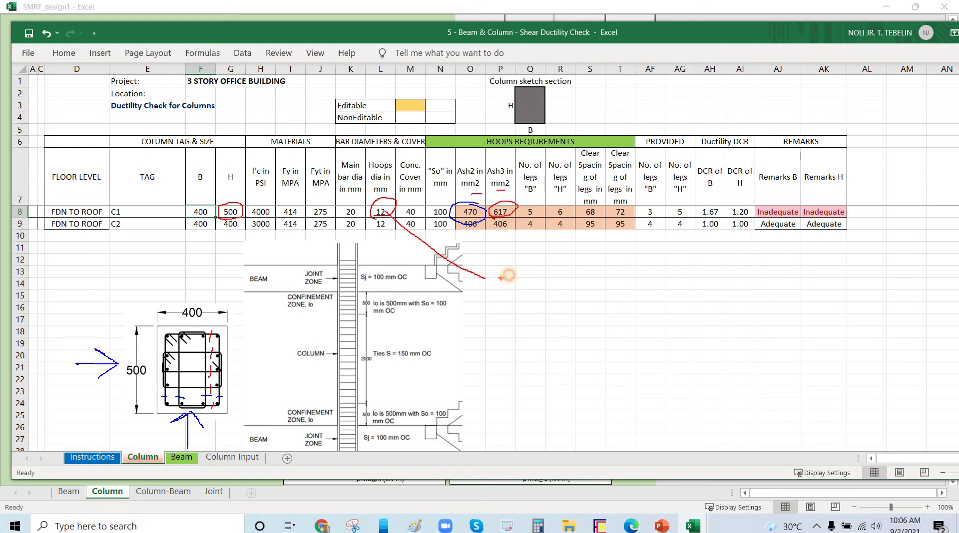
- Annotate the 12 mm hoop bar area as 113 mm², tick C1's provided leg counts, mark its remark, and clear the annotations
mouse_move(502, 275)
mouse_down()
mouse_move(501, 296)
mouse_move(512, 297)
mouse_up()
mouse_move(531, 275)
mouse_down()
mouse_move(535, 306)
mouse_move(601, 303)
mouse_up()
drag(594, 284, 603, 288)
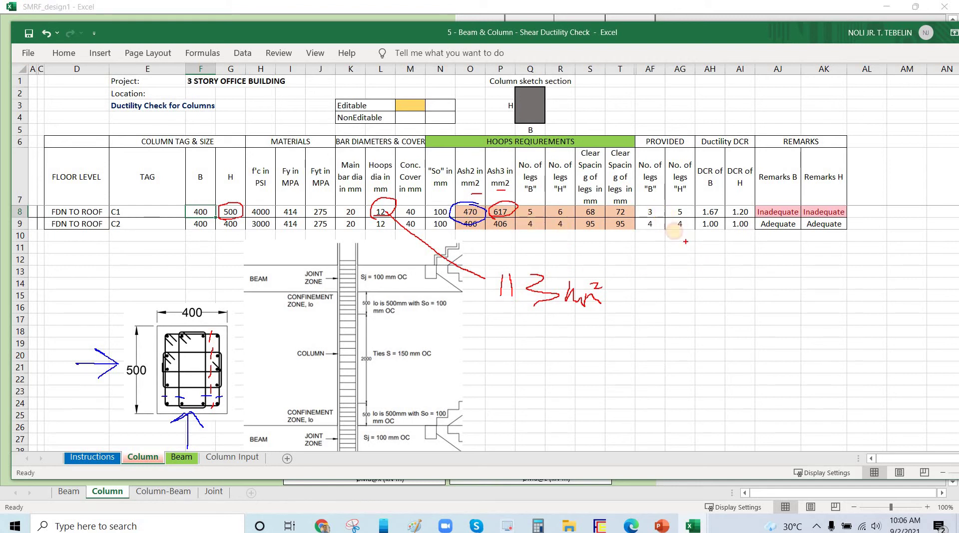
drag(654, 208, 663, 196)
drag(684, 208, 690, 201)
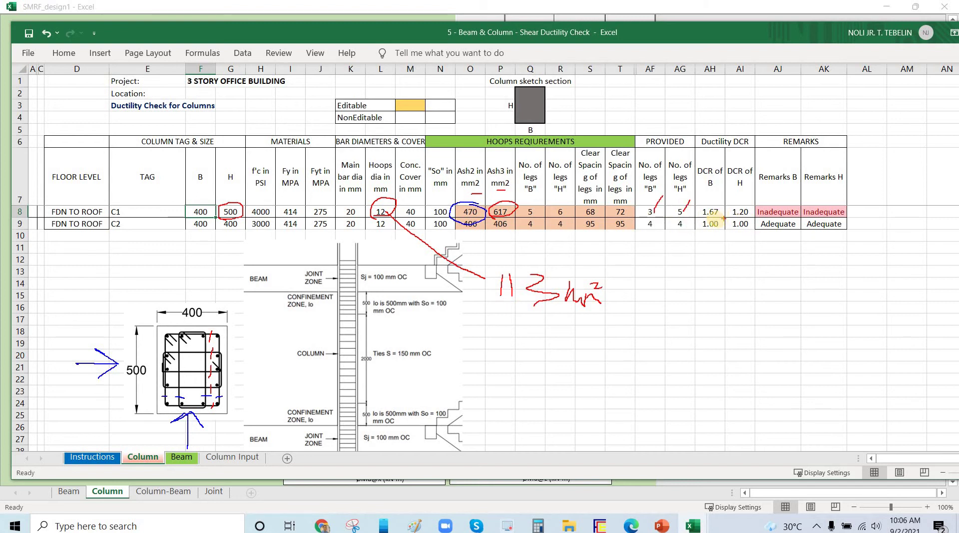
drag(758, 217, 796, 216)
key(Escape)
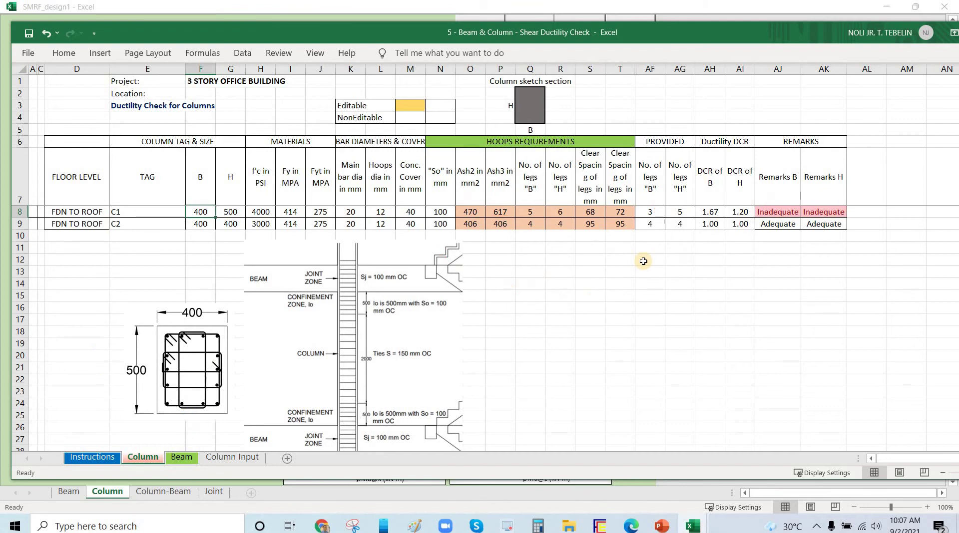
- Set column C1's provided number of legs to 5 for B and 6 for H
click(650, 211)
text(5)
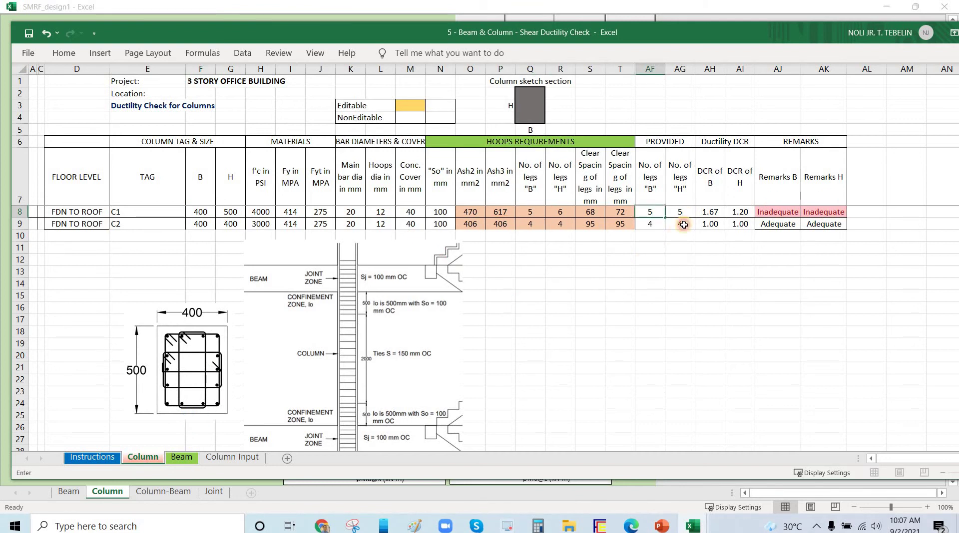
key(Return)
key(Up)
key(Right)
text(6)
key(Return)
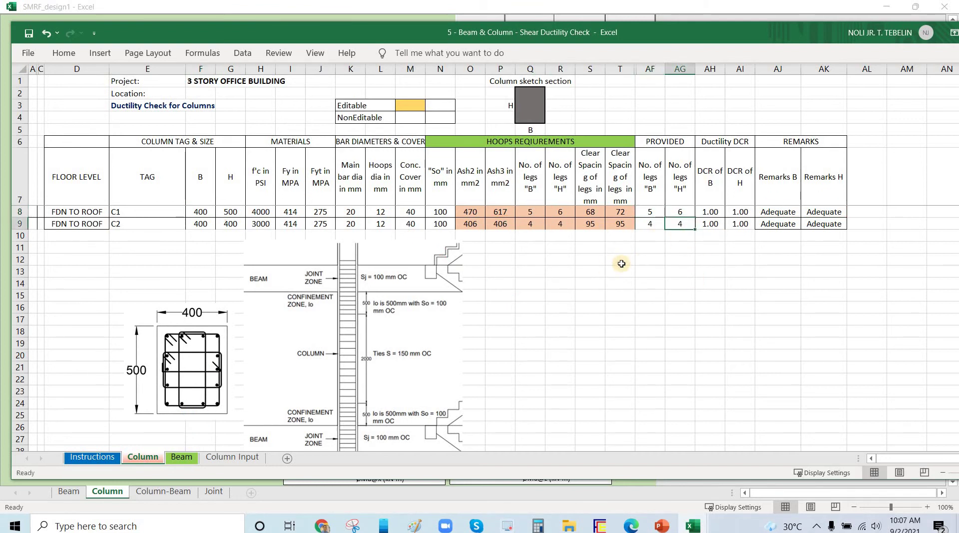
- Compare C1's provided legs with the required legs and mark the hoop arrangement in the column section picture
click(558, 284)
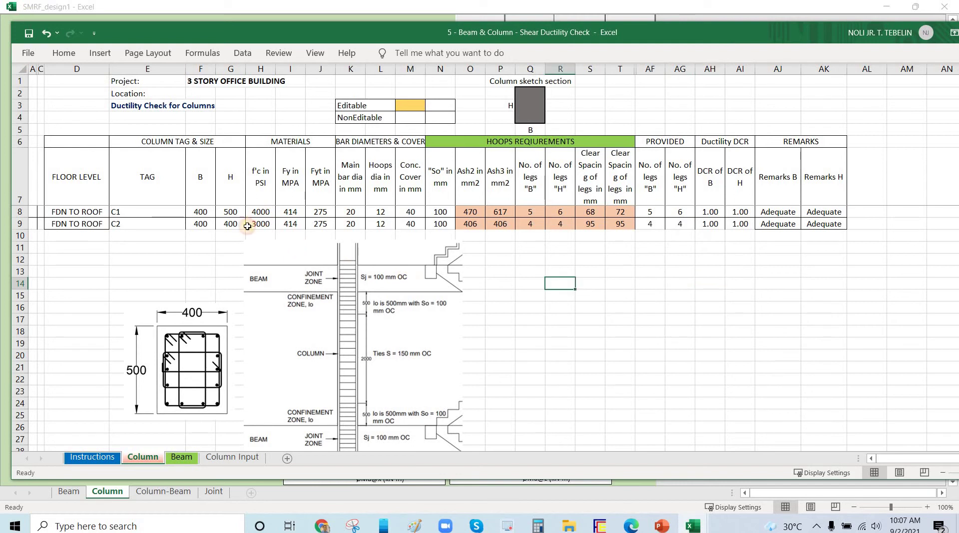
click(258, 212)
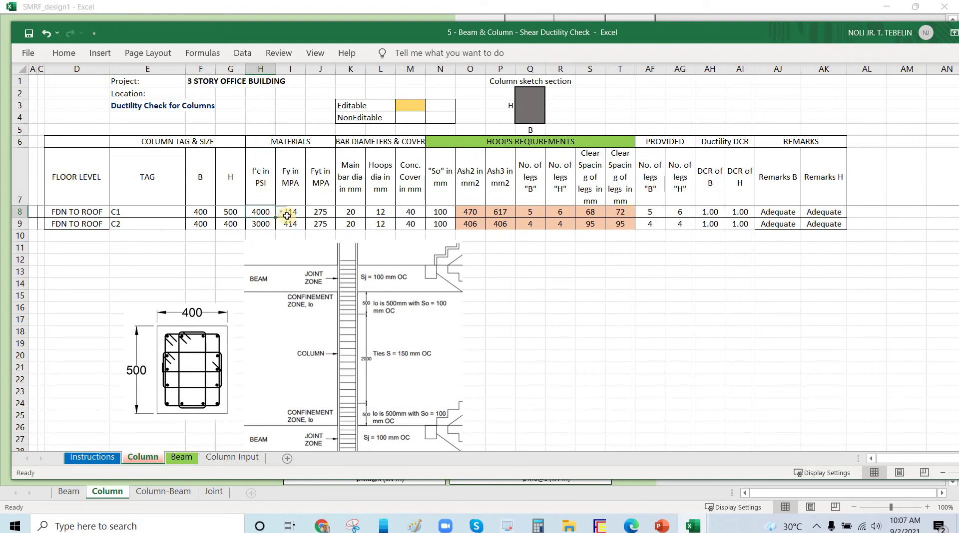
drag(657, 215, 680, 212)
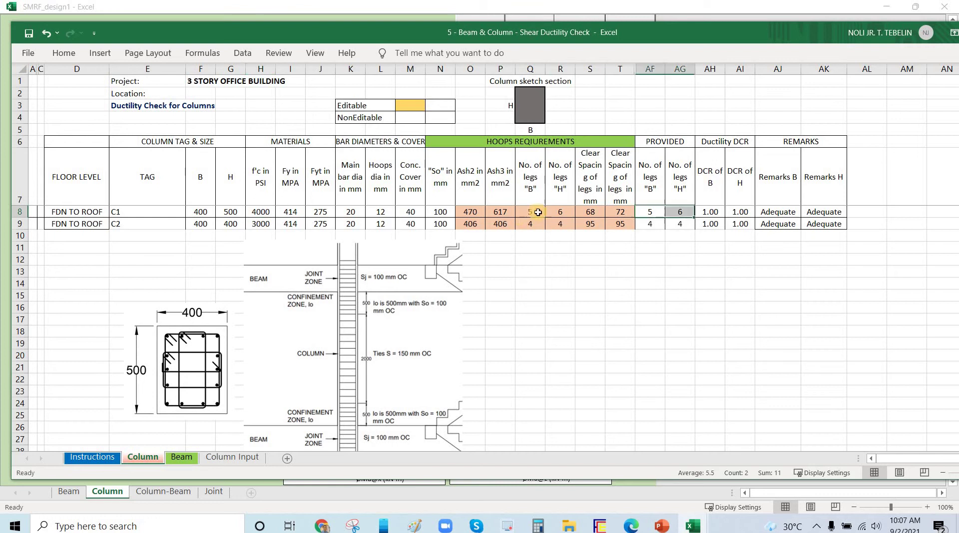
drag(530, 212, 558, 213)
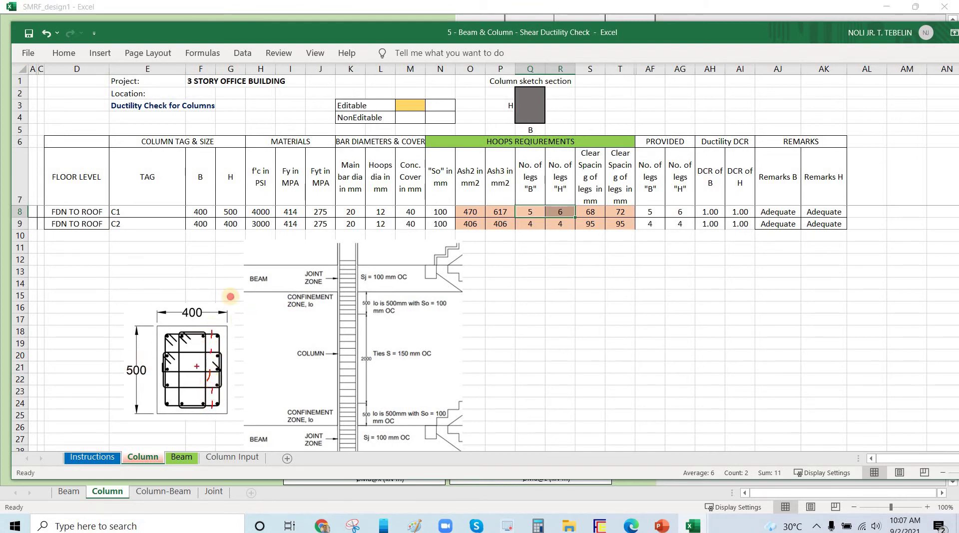
drag(245, 345, 246, 314)
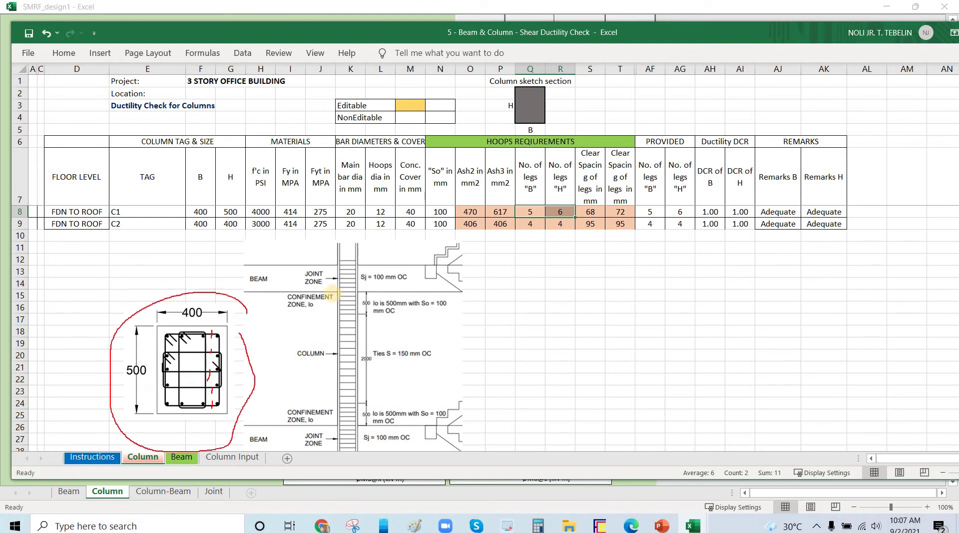
- Set column C1's concrete strength f'c to 3500 psi
click(261, 212)
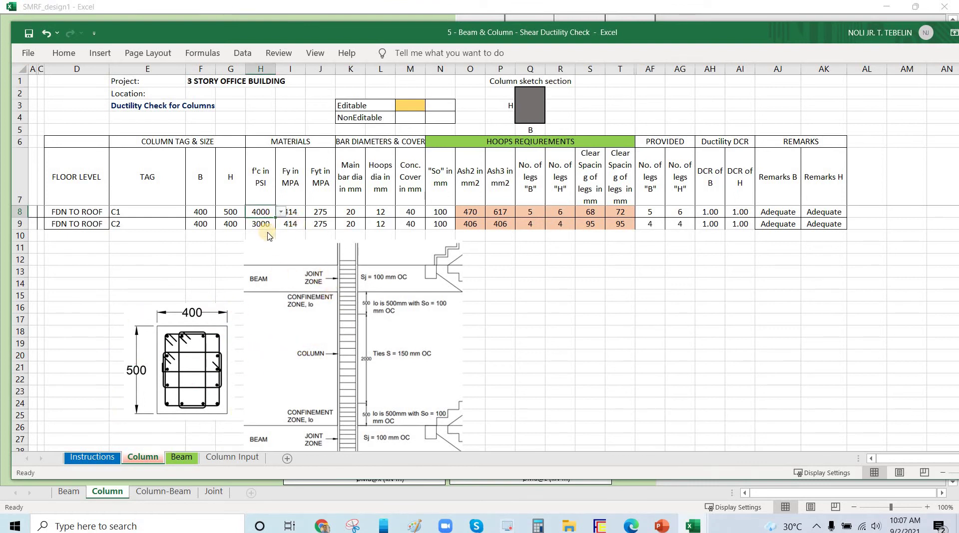
click(280, 212)
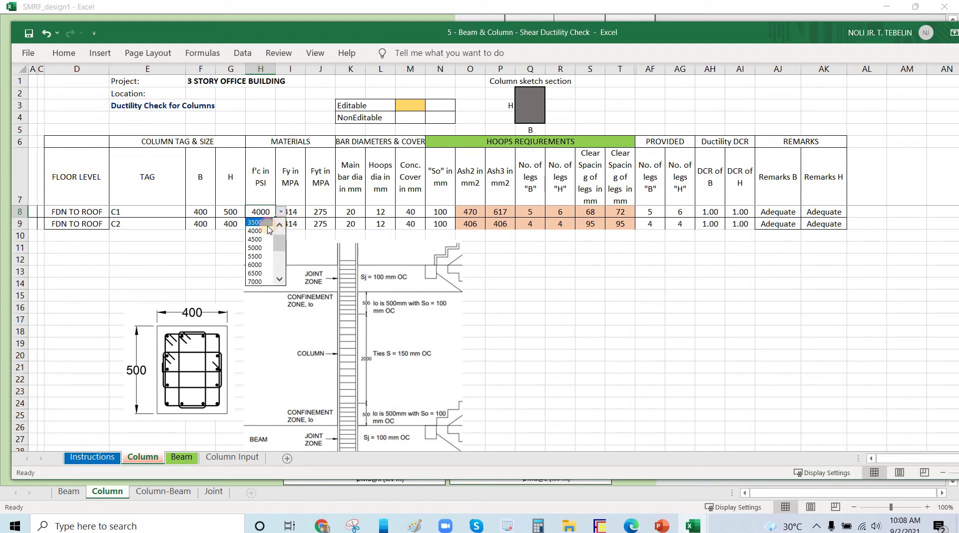
click(257, 223)
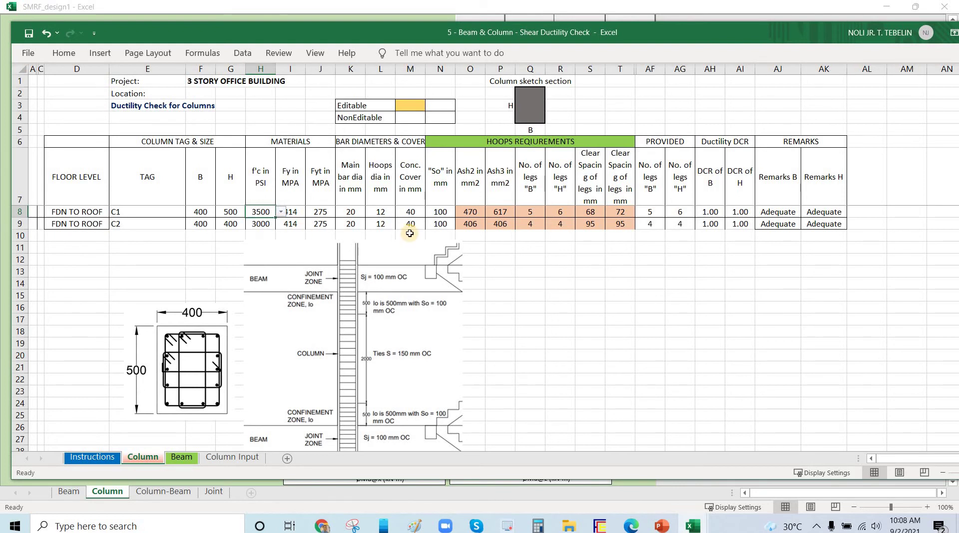
- Check C1's required number of legs for B and H, circle both values in red, and clear the annotation
click(542, 215)
click(558, 213)
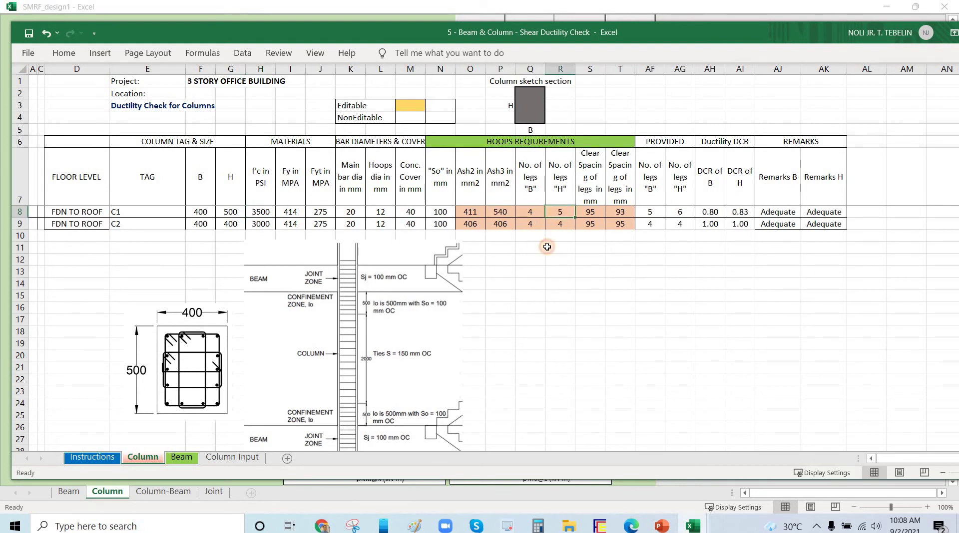
key(Left)
key(Right)
drag(527, 220, 530, 220)
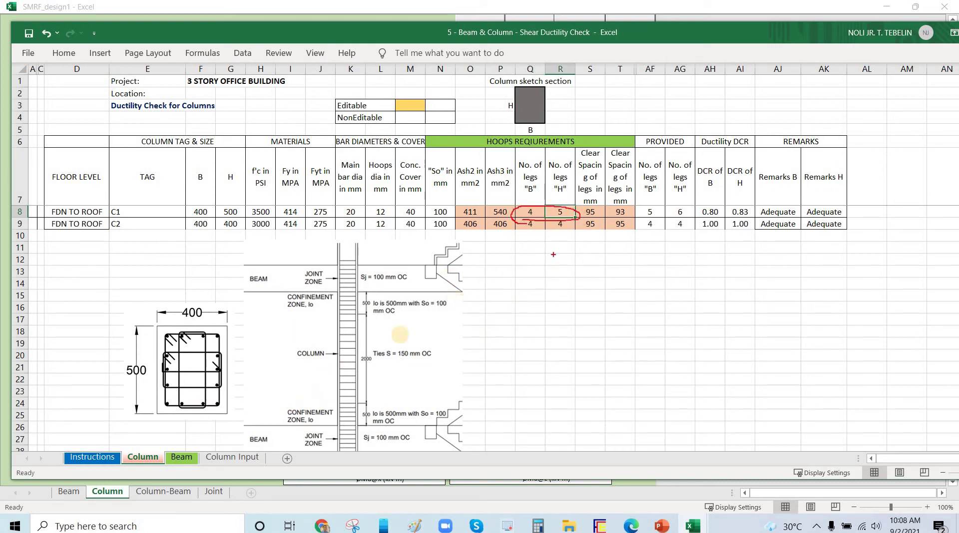
key(Escape)
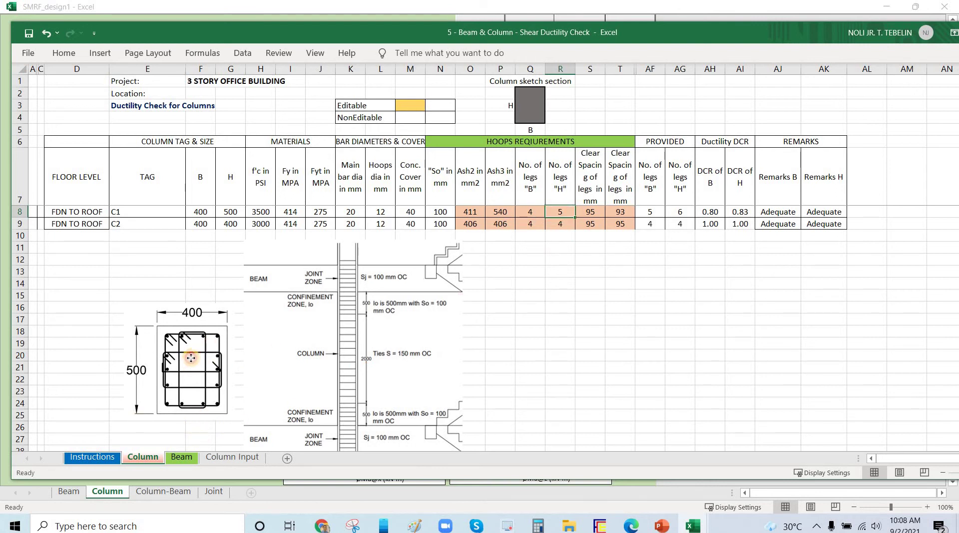
- Shift the column section picture slightly away from the elevation picture and recheck C1's required legs for B and H
drag(175, 357, 174, 358)
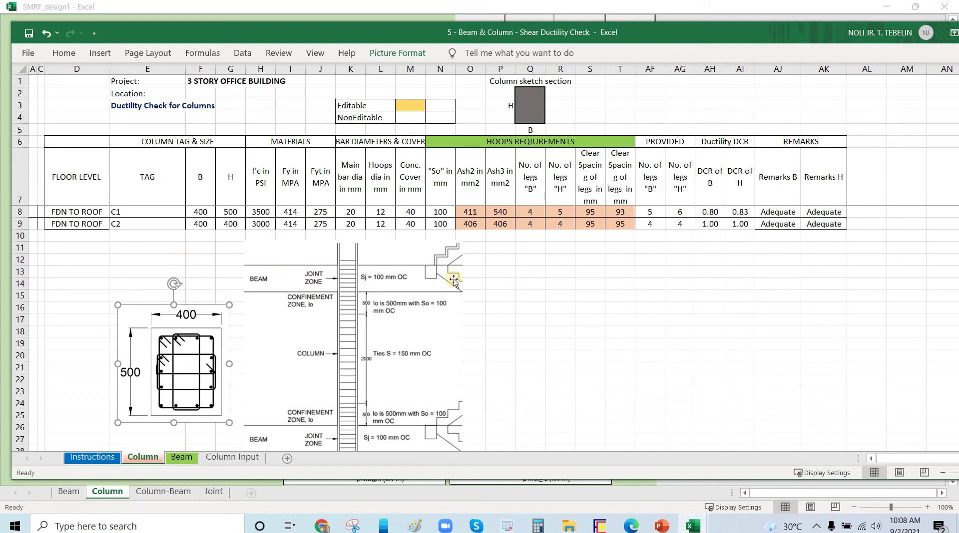
drag(531, 212, 558, 210)
click(533, 297)
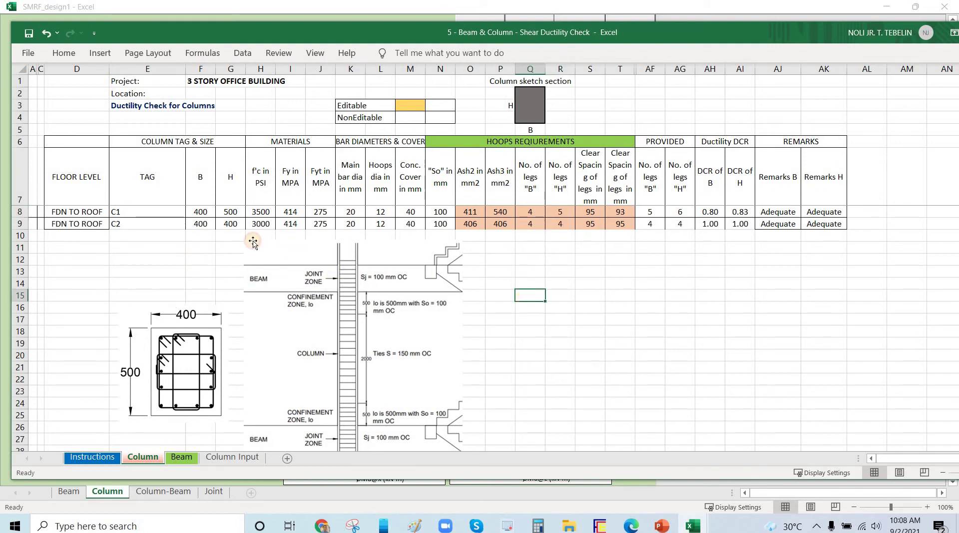
- Review C1's concrete strength f'c and its required number of hoop legs for B and H in the column ductility check
click(269, 213)
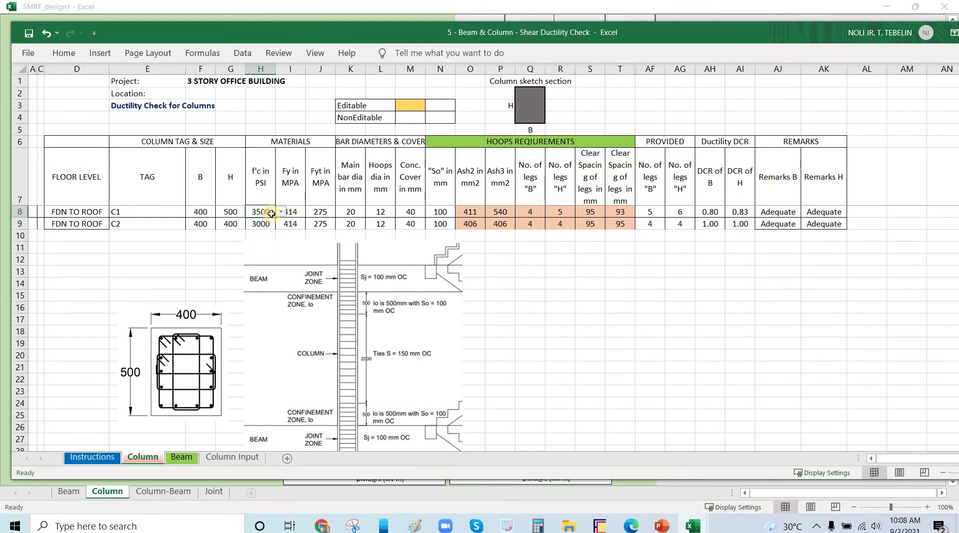
click(226, 254)
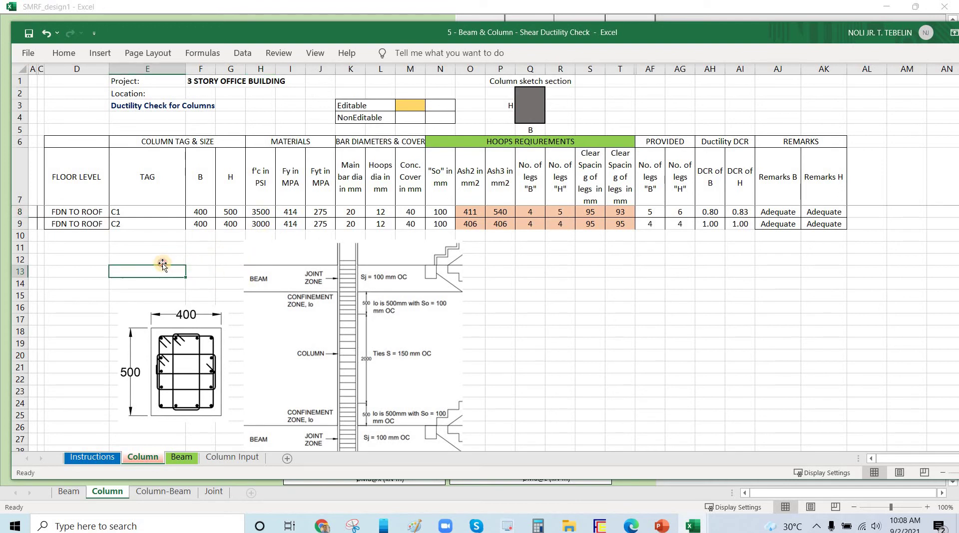
key(Up)
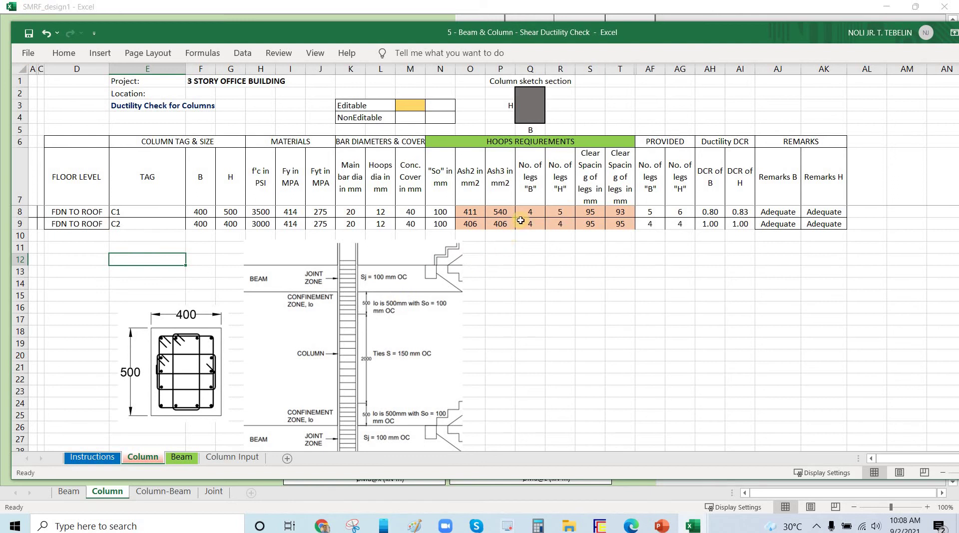
click(541, 212)
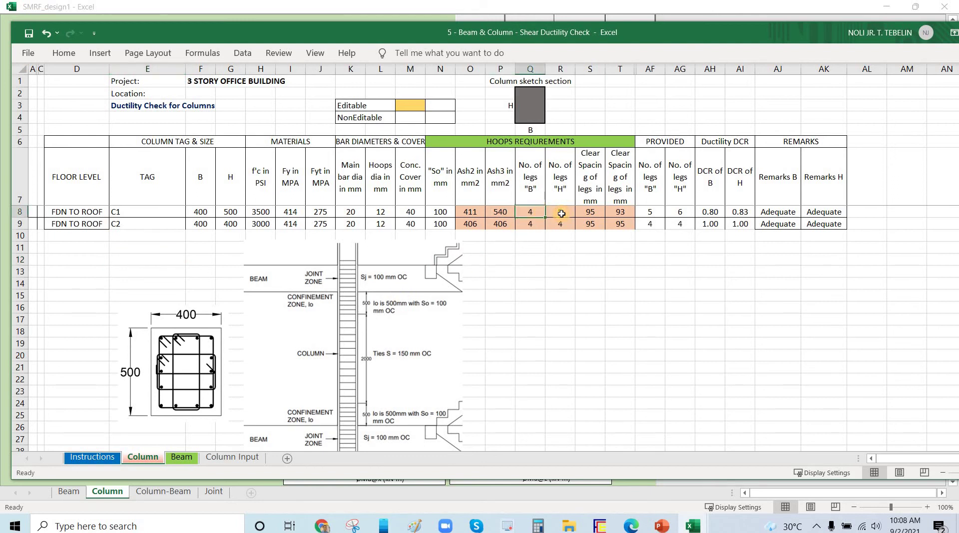
mouse_move(562, 214)
mouse_down()
mouse_move(533, 213)
mouse_move(560, 214)
mouse_up()
click(563, 214)
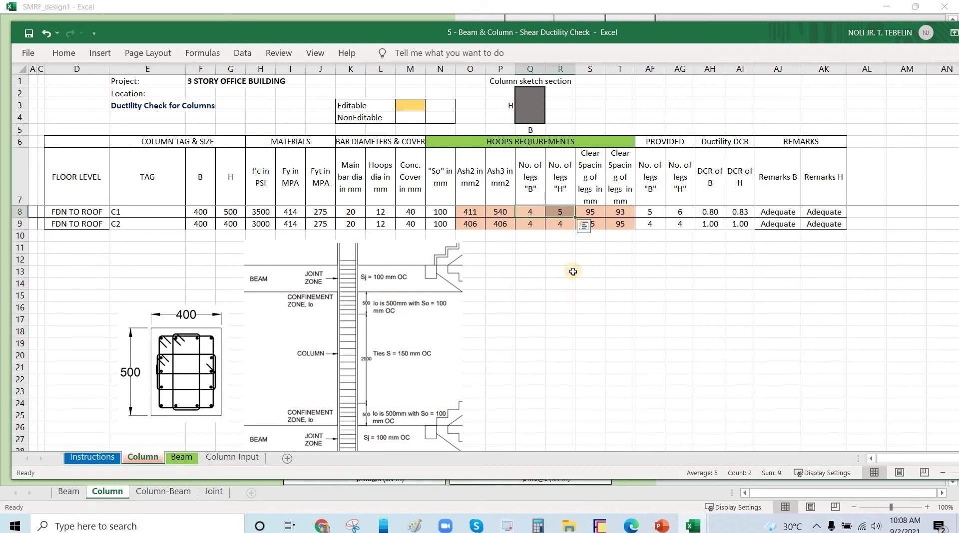
click(563, 320)
click(535, 212)
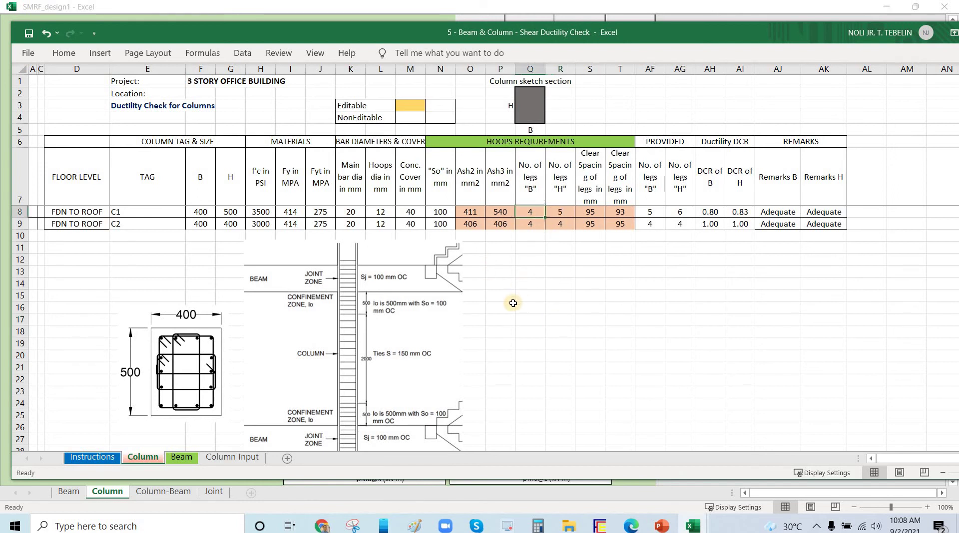
click(560, 213)
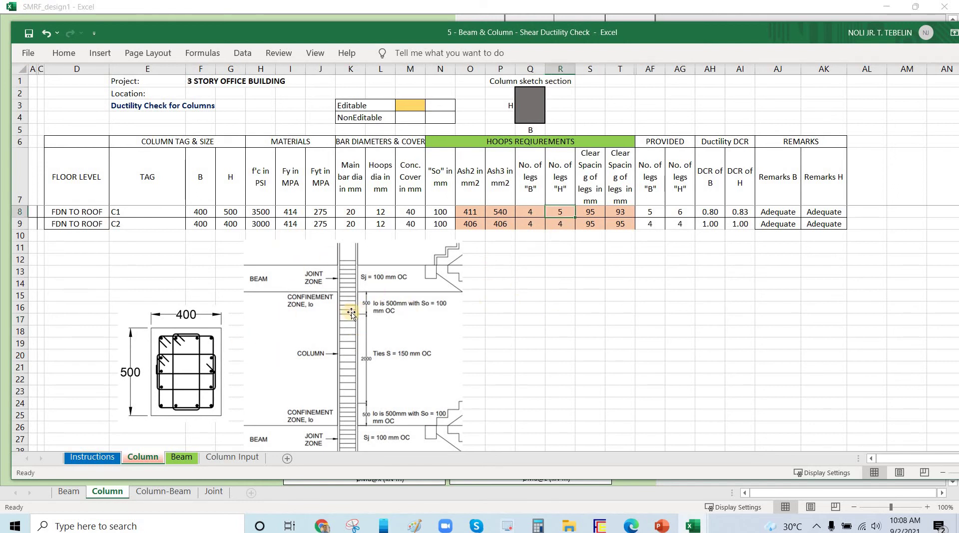
- Nudge the column elevation picture slightly and underline the length and So spacing notes of both confinement zones in red
drag(363, 307, 364, 305)
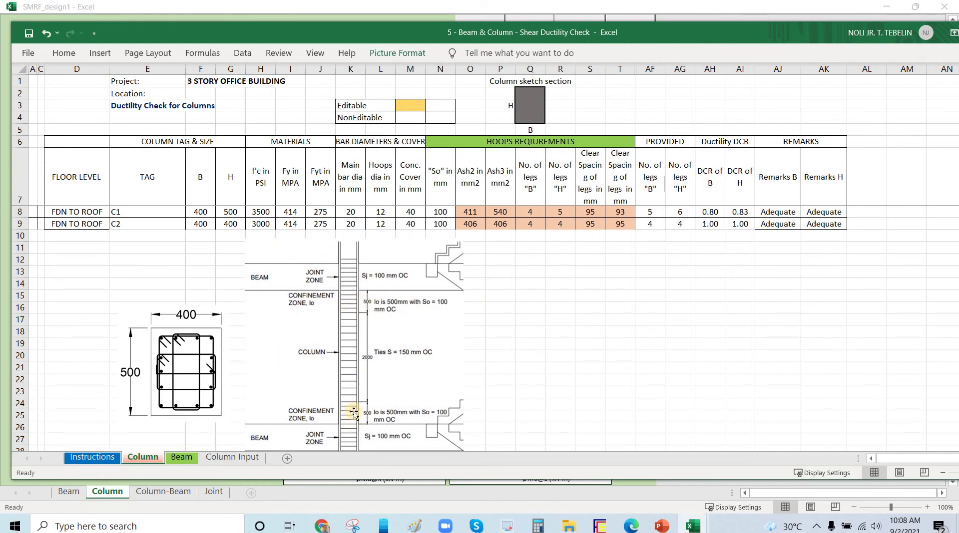
click(547, 329)
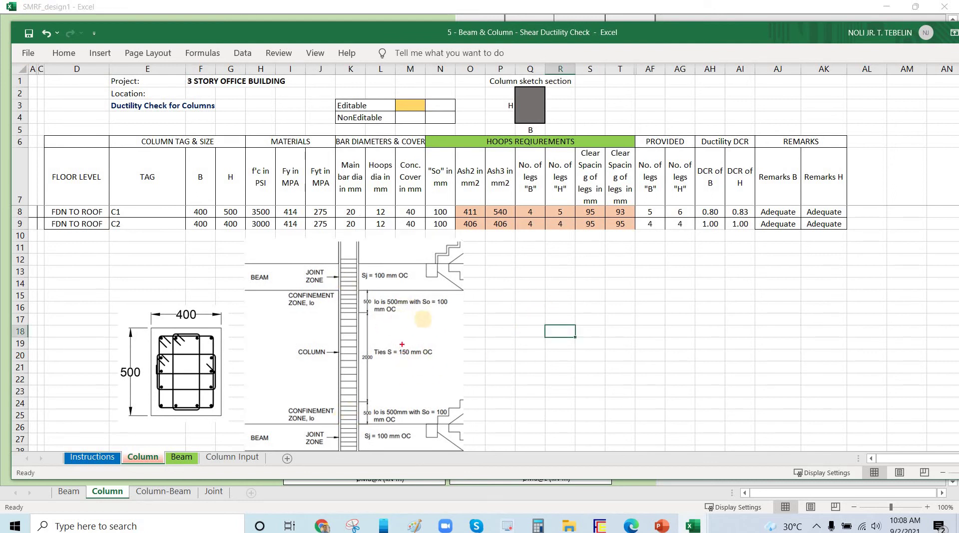
drag(437, 309, 460, 311)
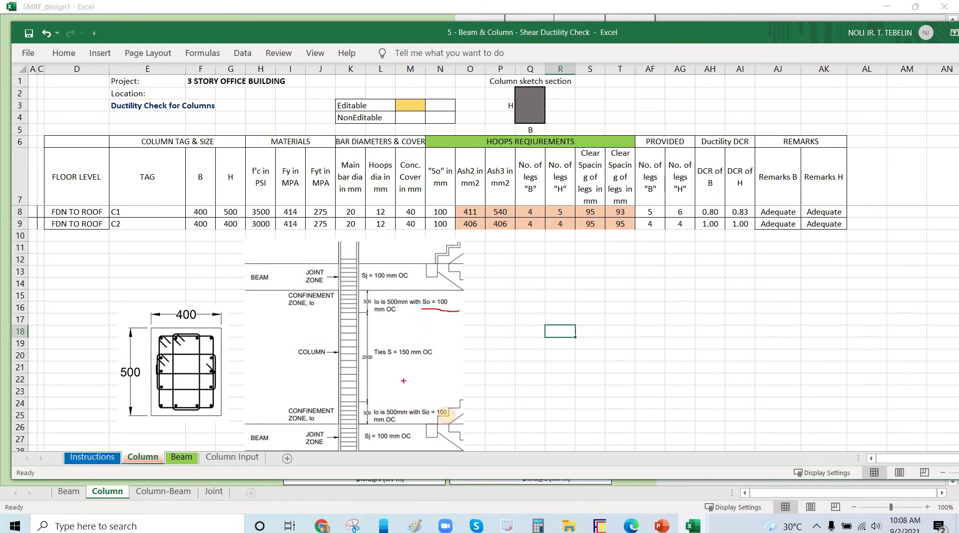
drag(421, 421, 452, 419)
drag(370, 317, 385, 315)
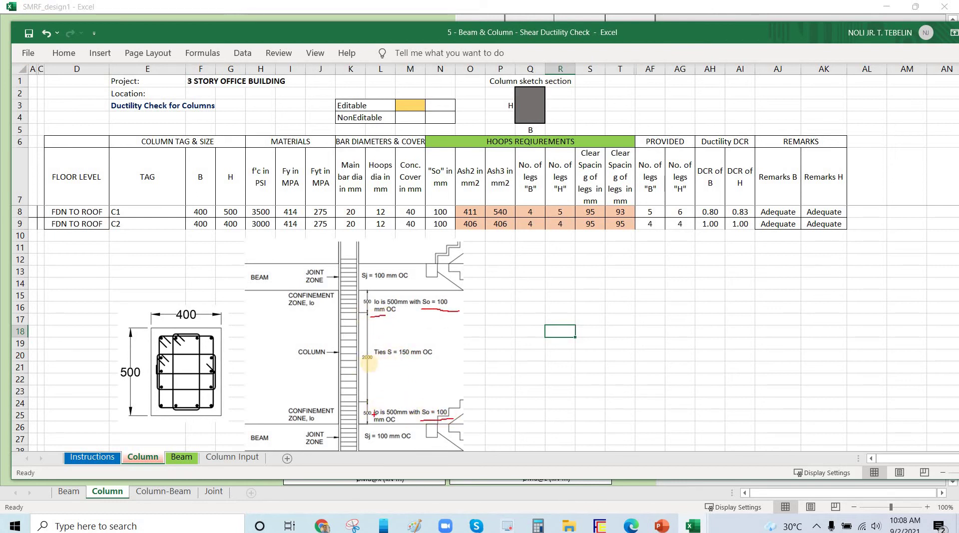
drag(376, 401, 398, 398)
- Circle the ties spacing note between the confinement zones, write 150 m beside it with an arrow, and clear the annotation
drag(383, 329, 446, 328)
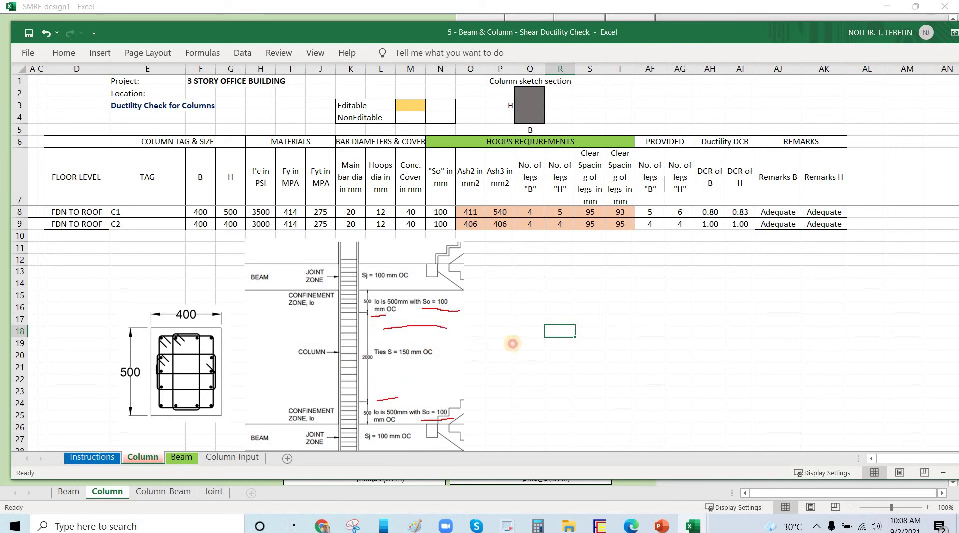
drag(517, 340, 456, 355)
mouse_move(469, 343)
mouse_down()
mouse_move(460, 354)
mouse_move(476, 365)
mouse_up()
mouse_move(500, 357)
mouse_down()
mouse_move(502, 371)
mouse_move(619, 378)
mouse_up()
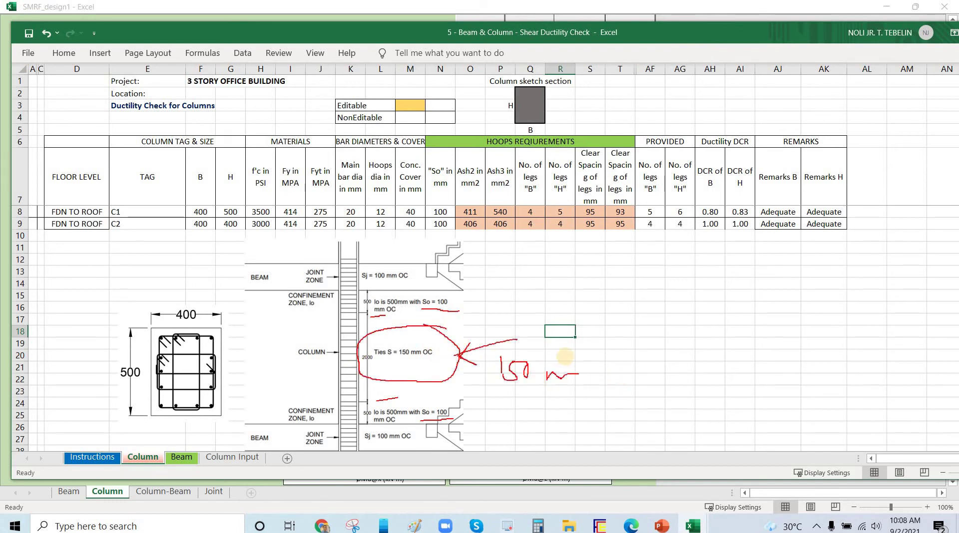
key(Escape)
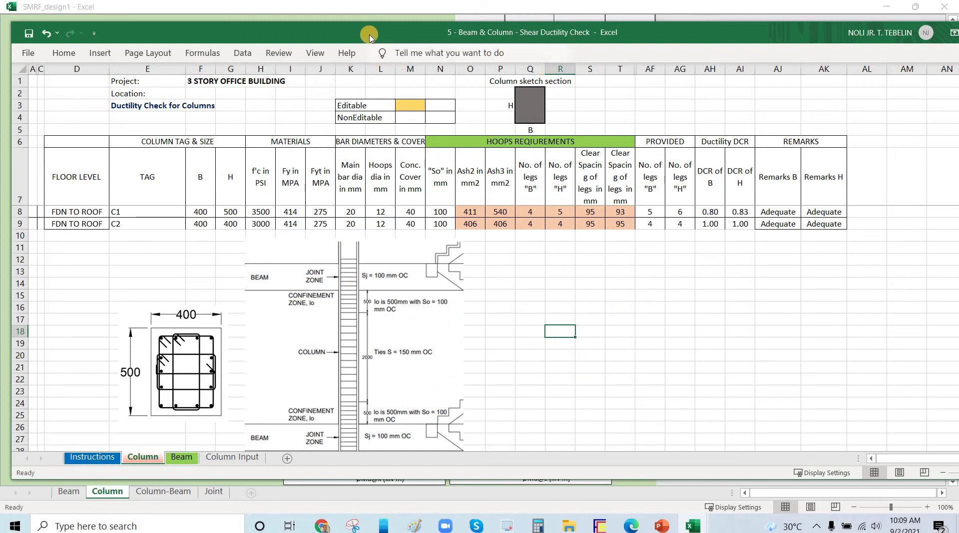
- Move the Beam & Column Shear Ductility Check window aside and minimize it to return to the SMRF_design1 column design
drag(569, 79, 357, 60)
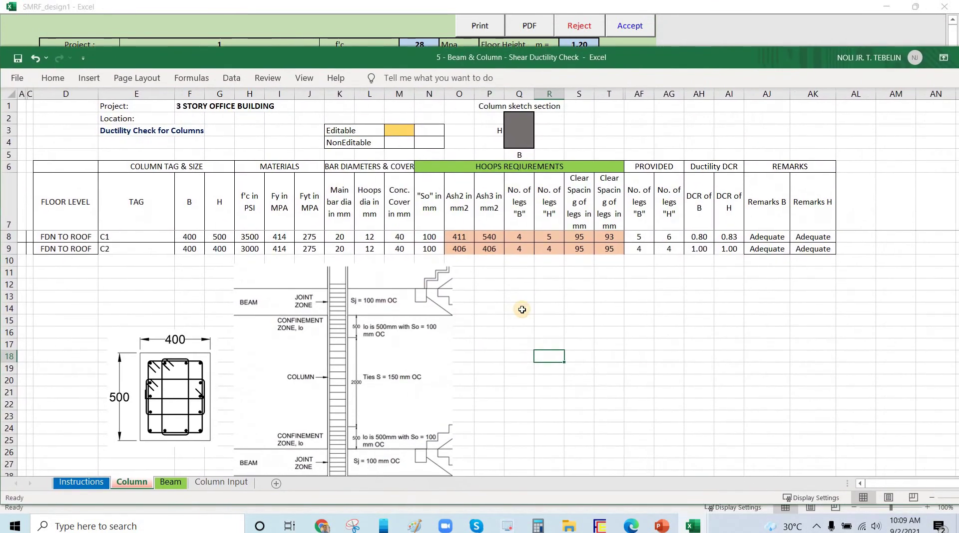
click(494, 299)
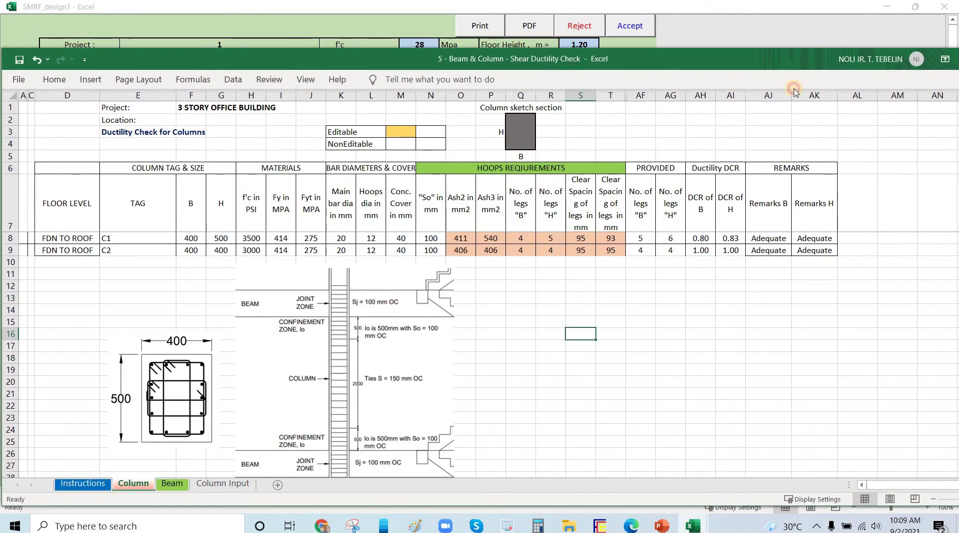
drag(870, 70, 723, 75)
click(884, 64)
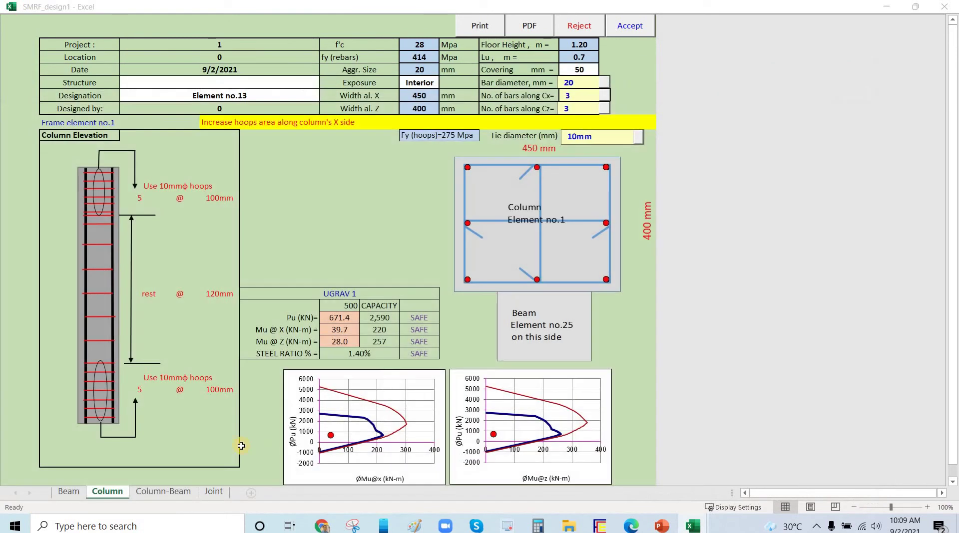
click(367, 385)
- Examine the Strong Column - Weak Beam Check, write the 6/5 moment ratio criterion with Mc over MB beside it, and clear the annotation
click(164, 492)
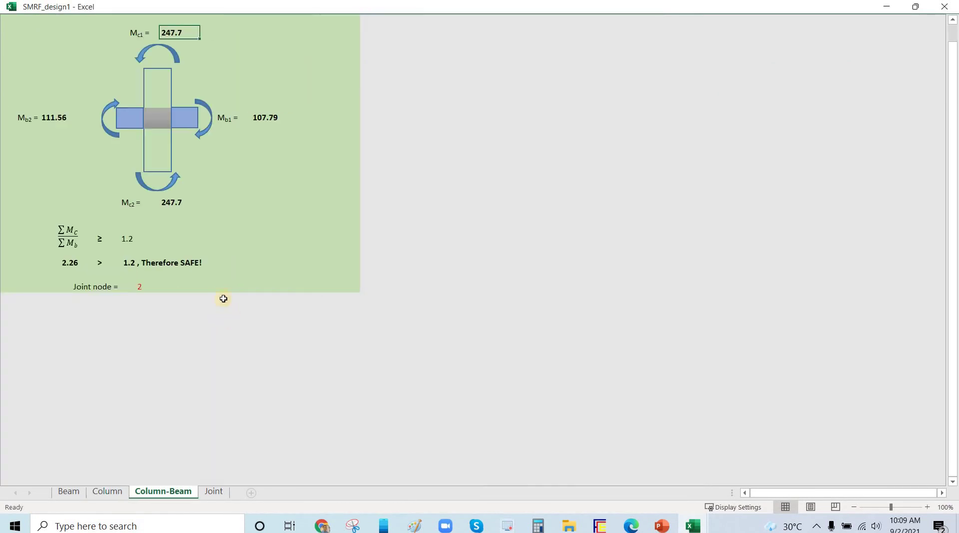
scroll(205, 290, up, 2)
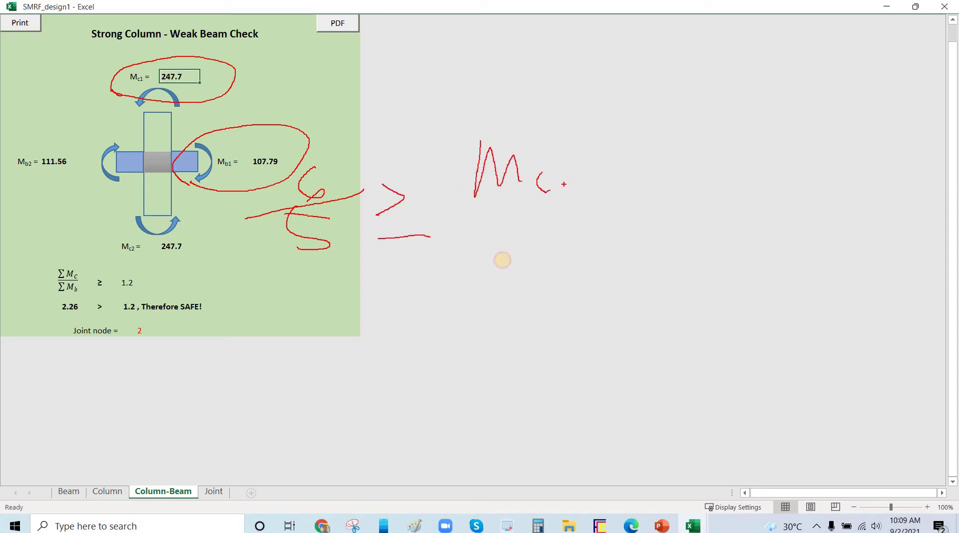
mouse_move(465, 229)
mouse_down()
mouse_move(560, 228)
mouse_move(543, 250)
mouse_up()
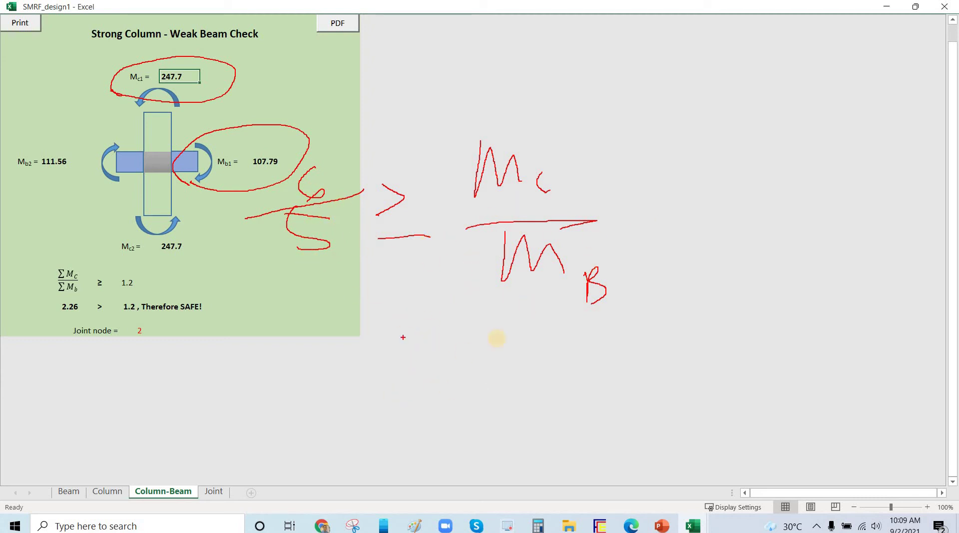
drag(483, 398, 537, 344)
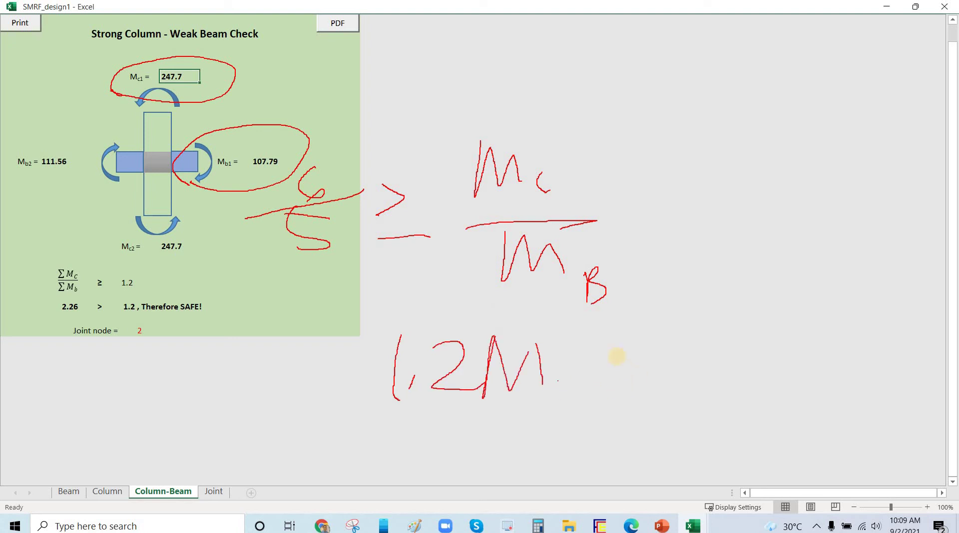
drag(617, 408, 676, 410)
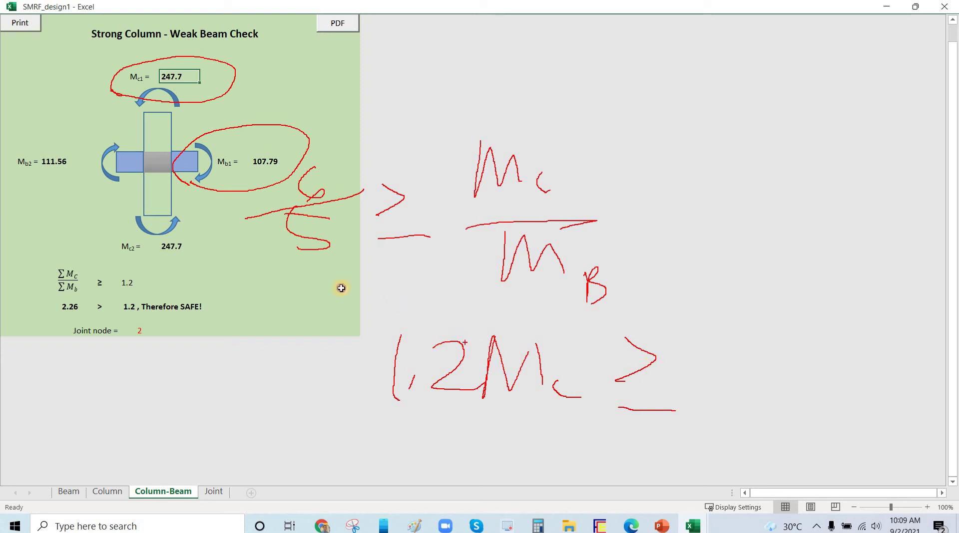
key(Escape)
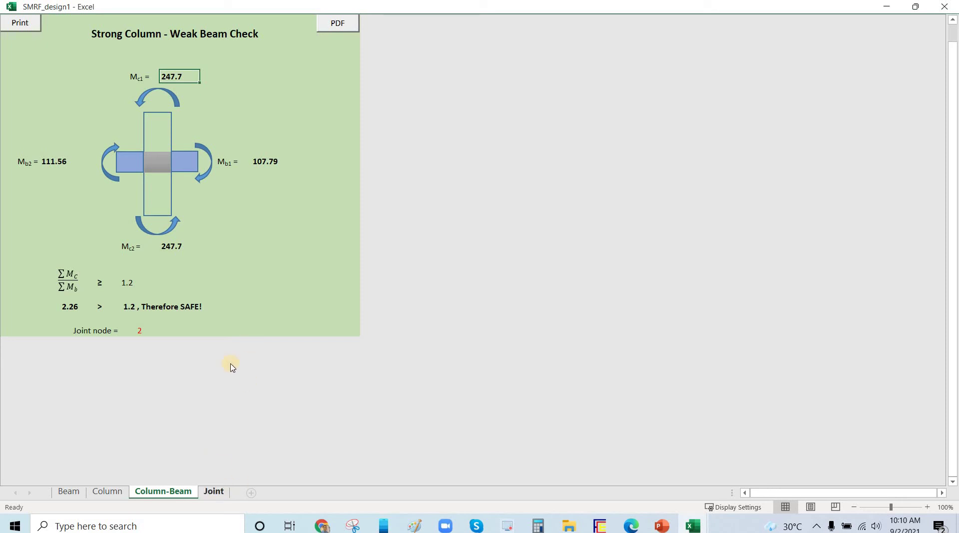
- Review the joint shear check on the Joint sheet from the joint stress down to the capacity comparison
key(ctrl+Page_Down)
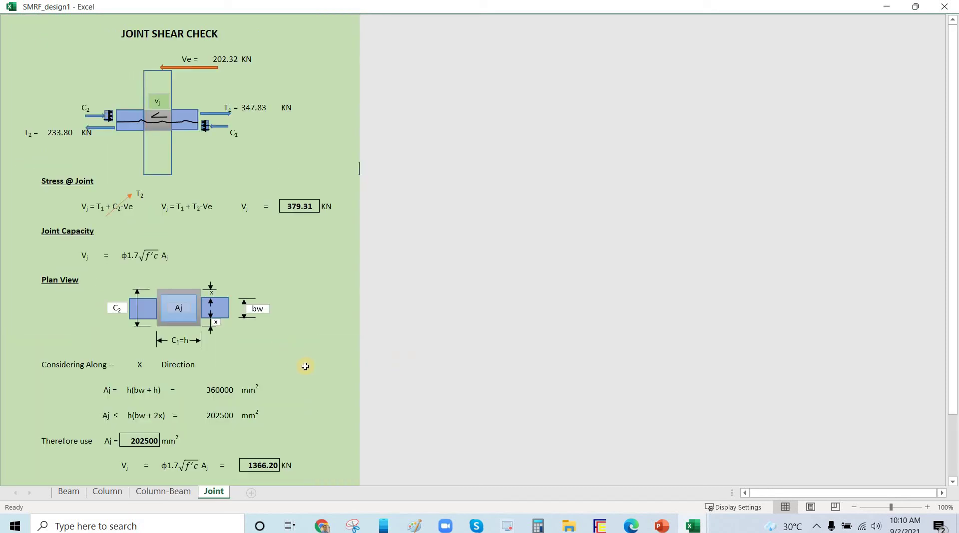
scroll(320, 339, down, 4)
scroll(340, 315, up, 4)
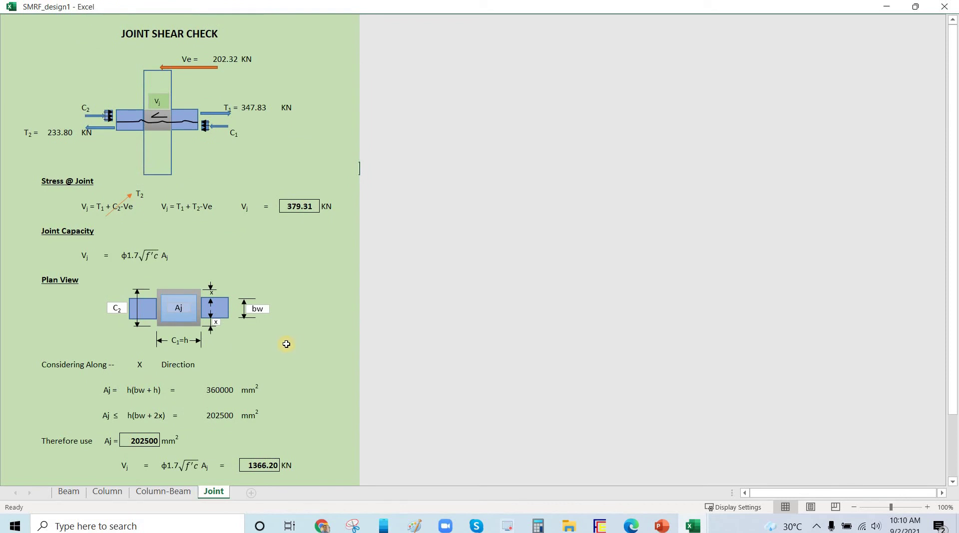
scroll(332, 373, down, 3)
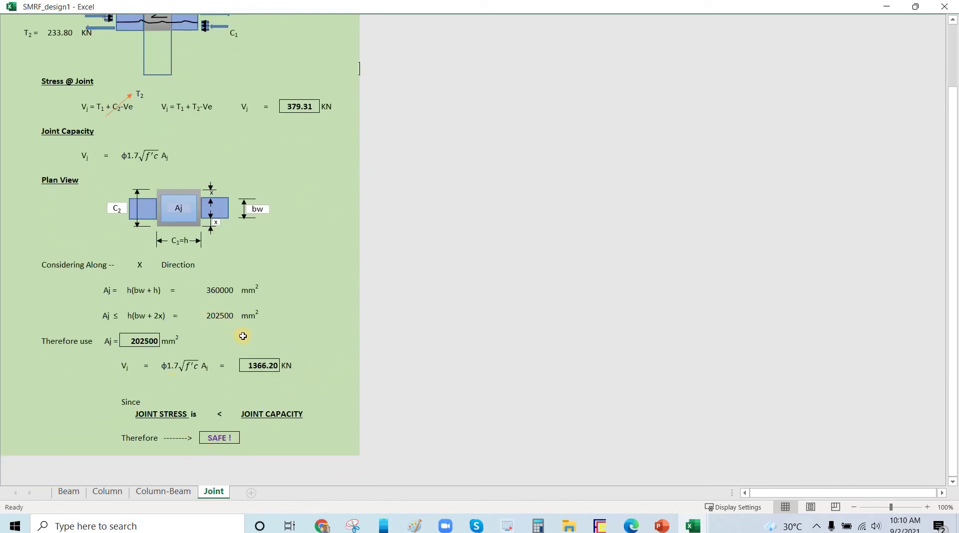
scroll(300, 395, up, 3)
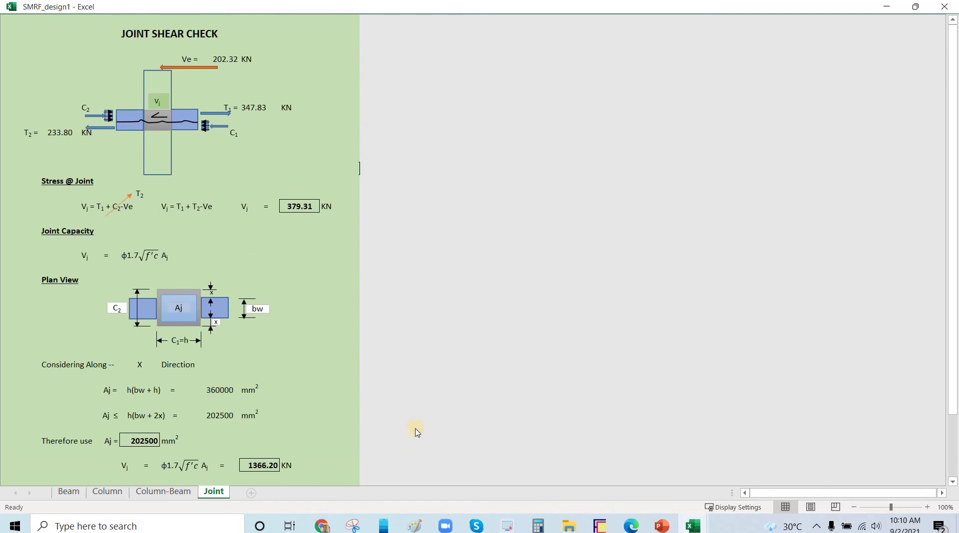
- Switch to the design criteria presentation in PowerPoint, bring its window into view, and look through the NSCP Section 203 load combination slides
click(661, 527)
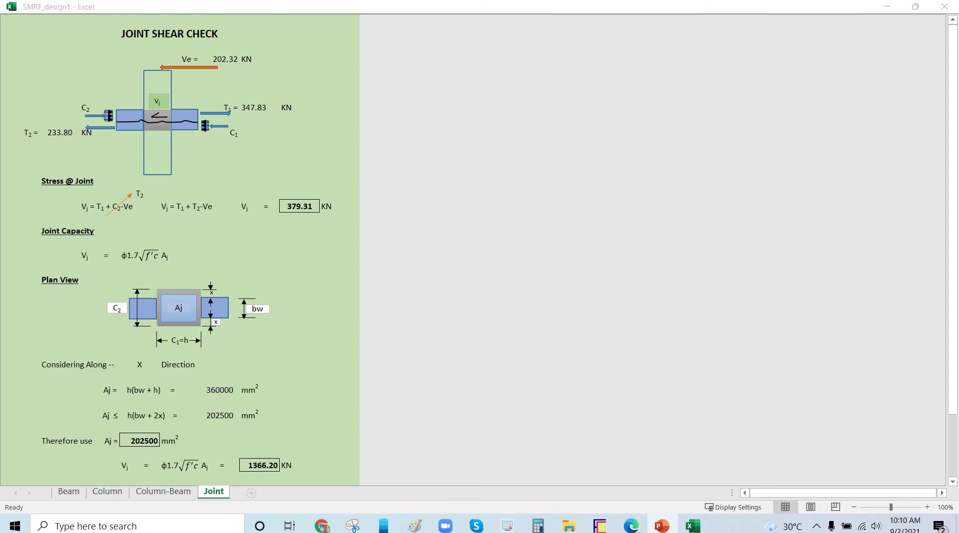
click(359, 168)
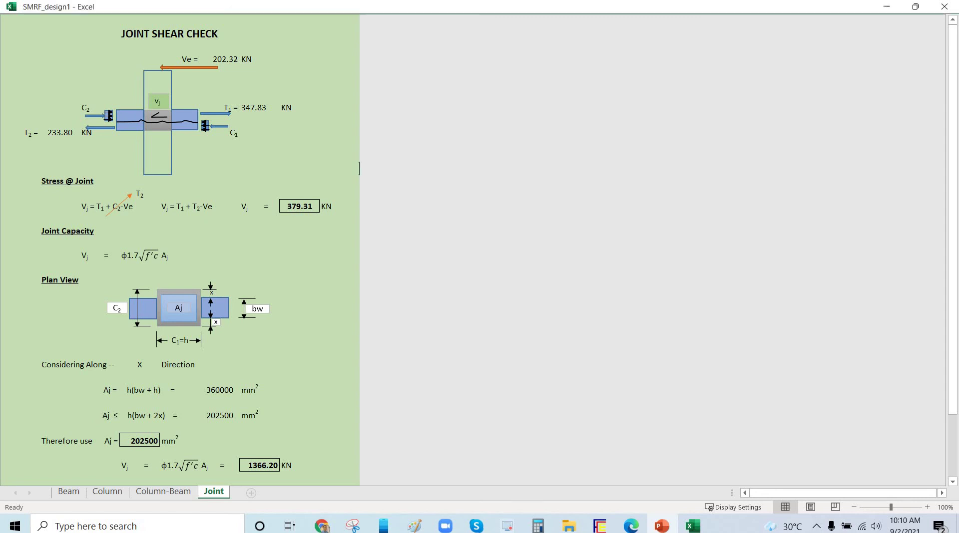
key(alt+Tab)
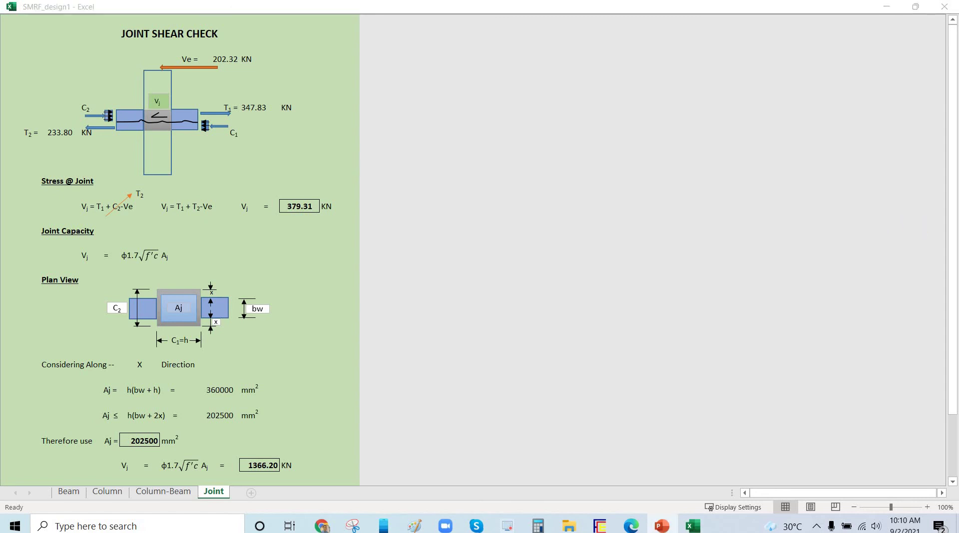
drag(958, 165, 566, 80)
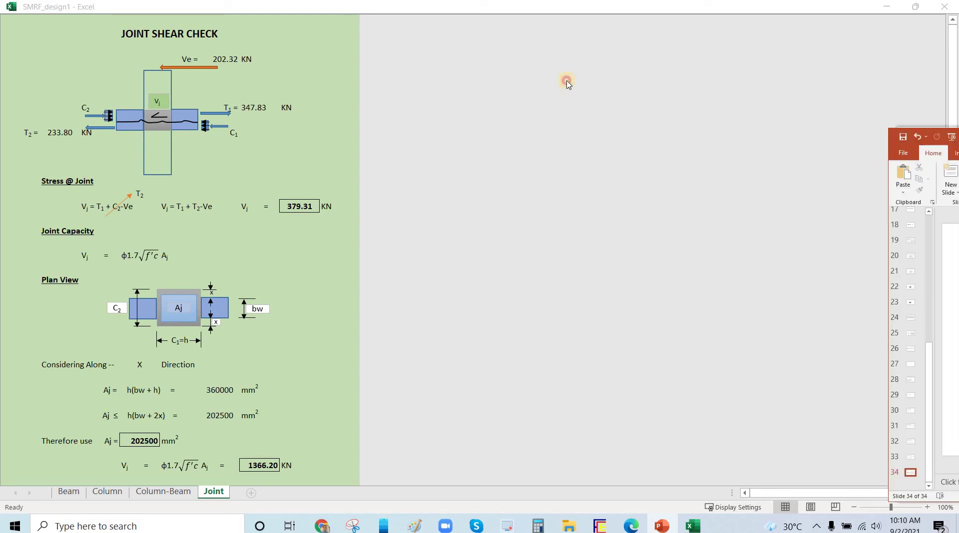
scroll(640, 288, up, 4)
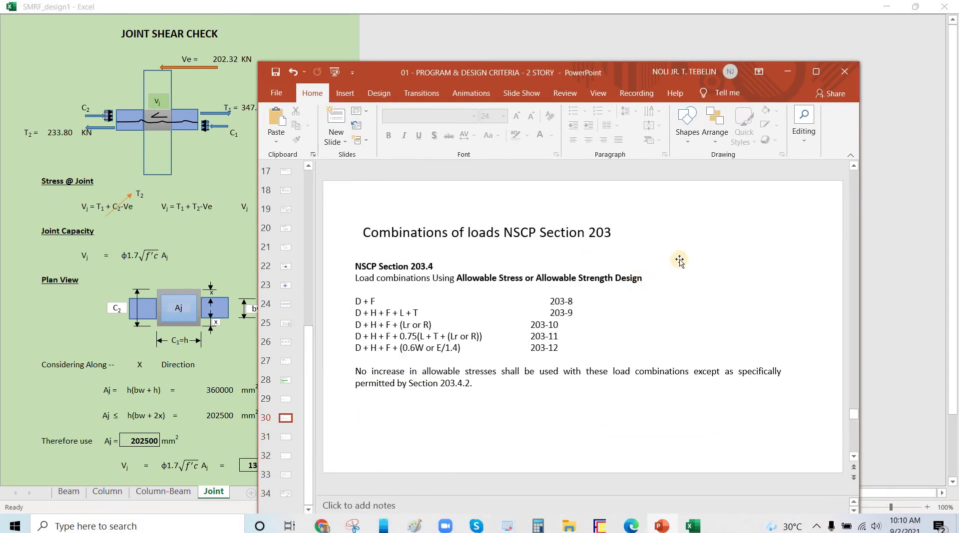
scroll(699, 259, up, 3)
scroll(629, 81, down, 4)
- Close the design criteria presentation with its changes saved and return to the SMRF_design1 workbook
drag(624, 79, 577, 50)
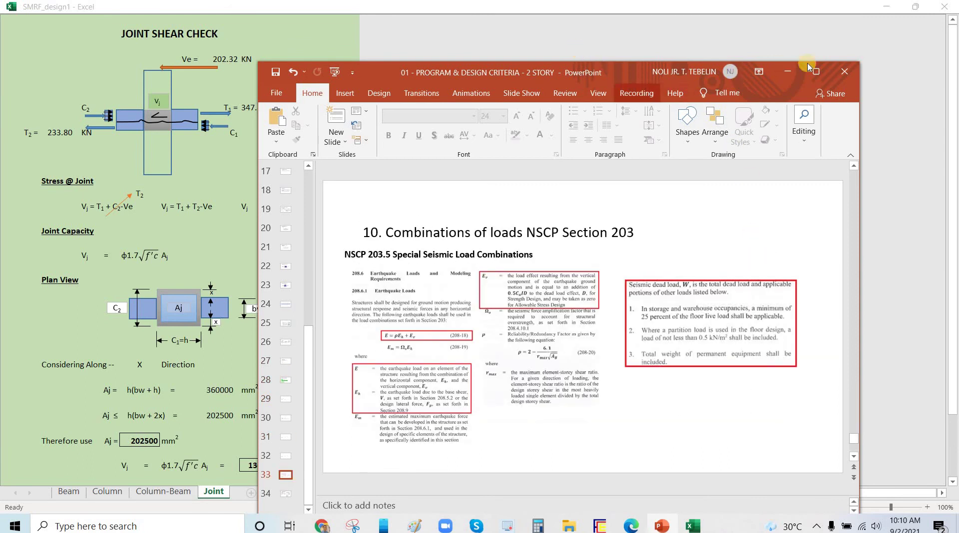
click(828, 54)
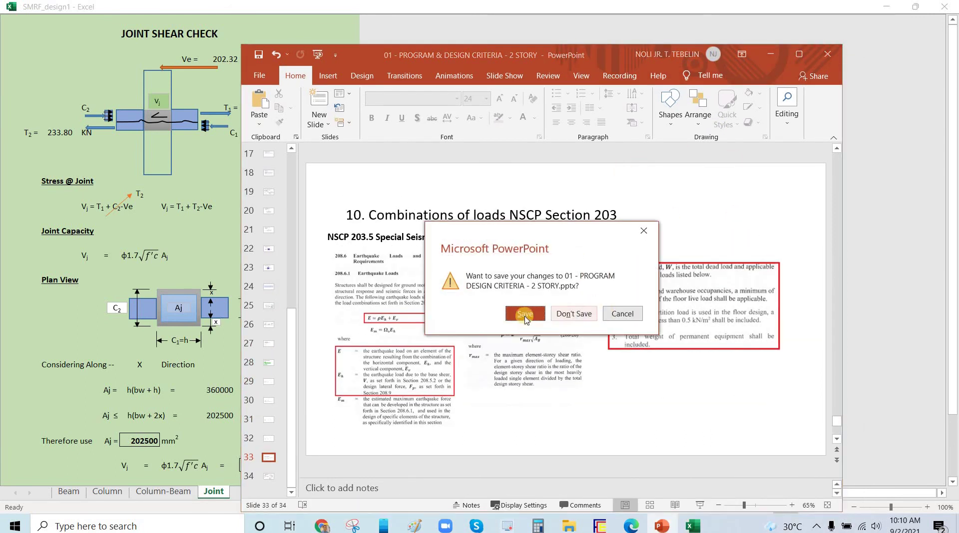
click(520, 313)
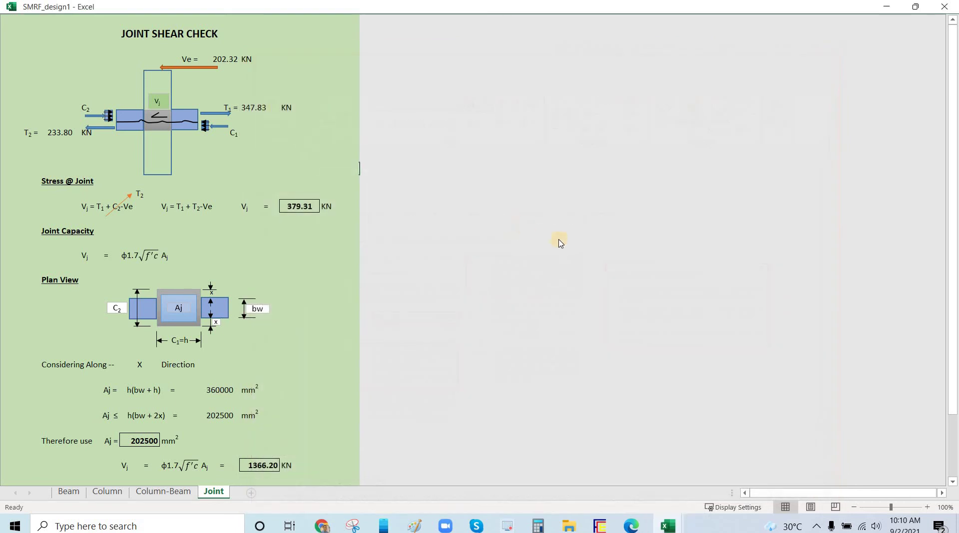
click(98, 494)
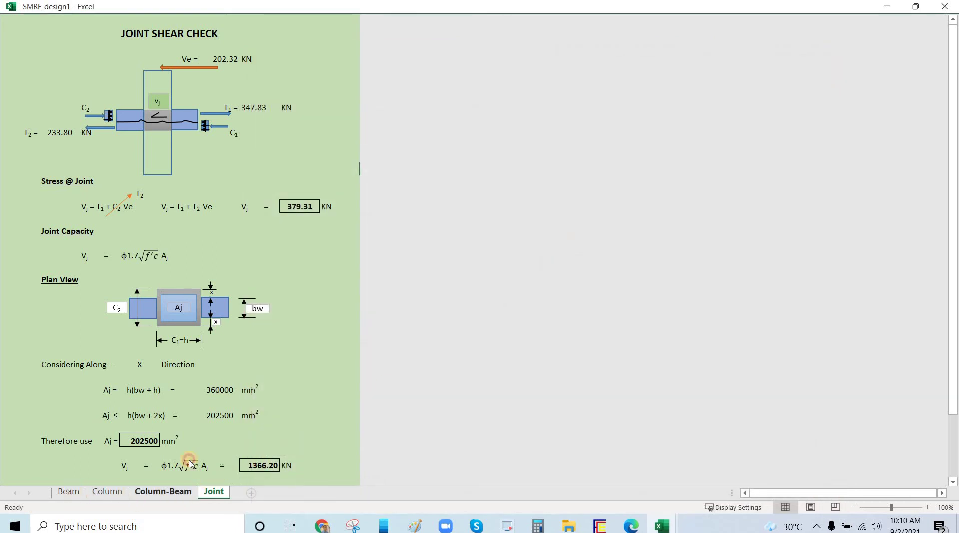
- Accept the current design from the Beam sheet and run an individual SMRF design of corner column element 2 with its adjoining Z-direction beam
click(69, 492)
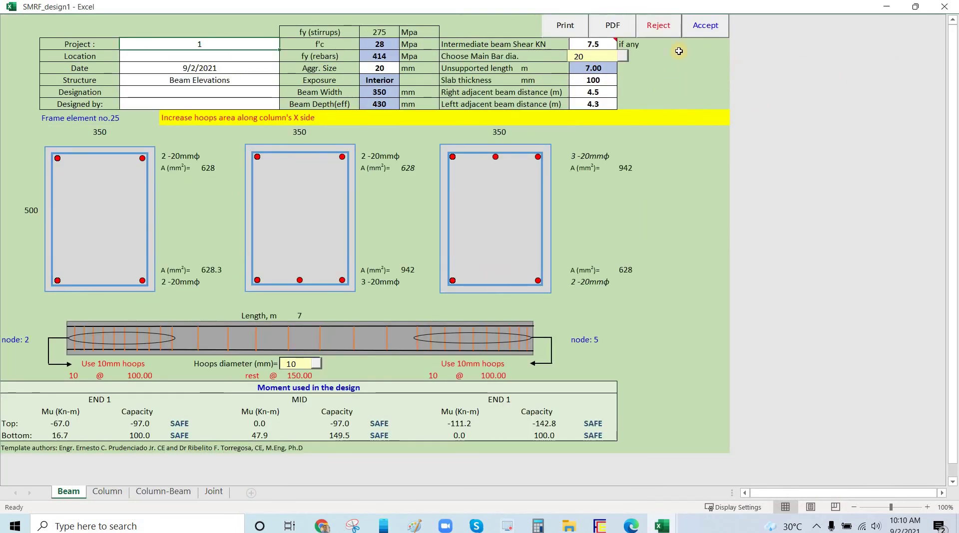
click(693, 32)
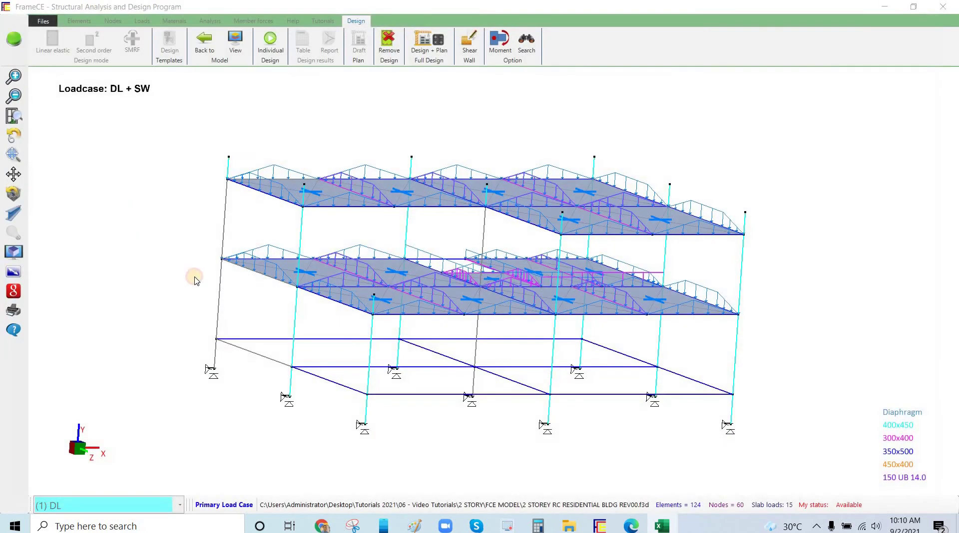
click(129, 166)
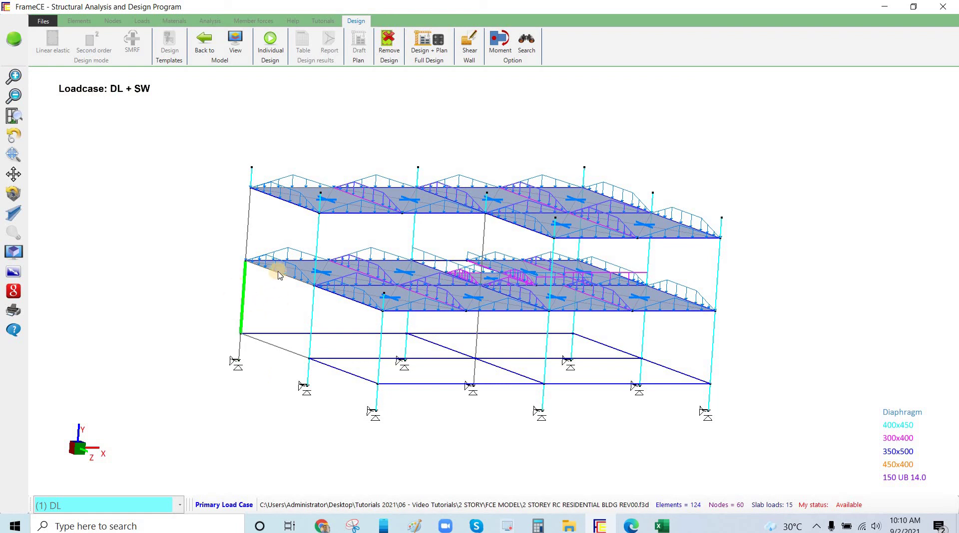
click(267, 46)
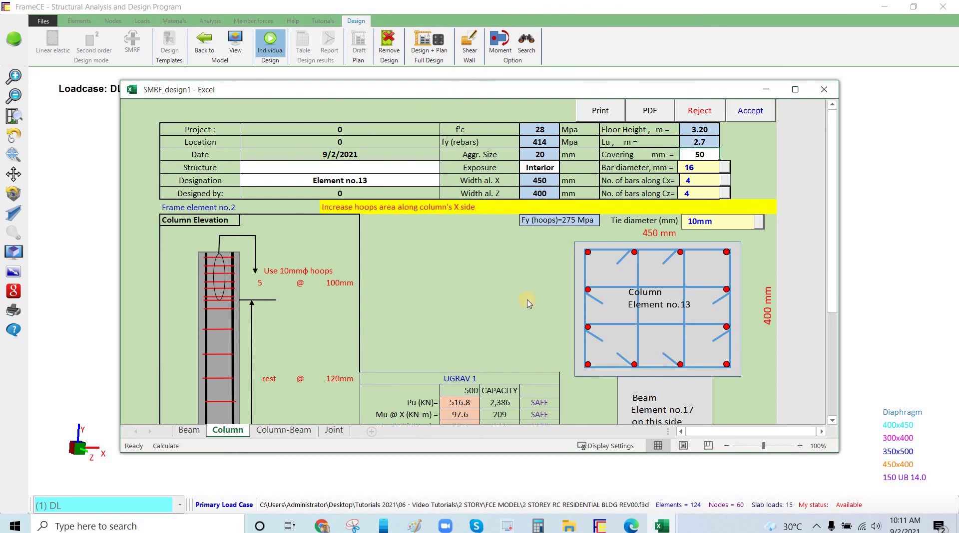
key(Return)
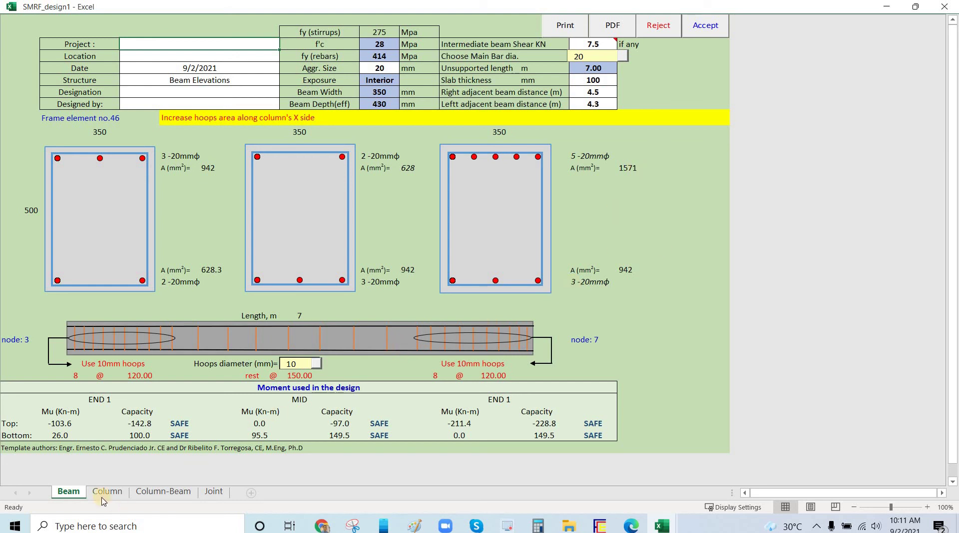
- Check the Column-Beam, Joint and Column sheets and accept the design of beam element 46 from the Beam sheet
click(156, 492)
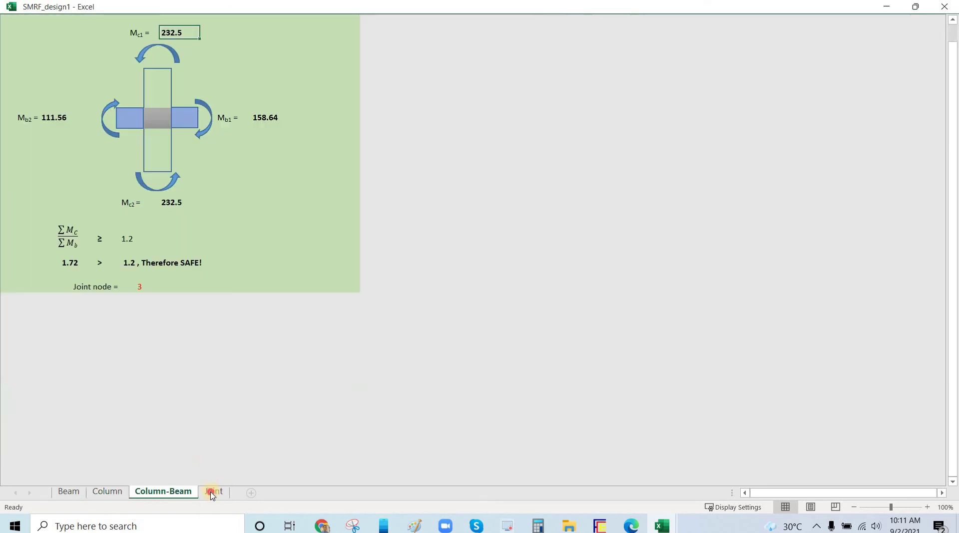
click(212, 493)
click(113, 492)
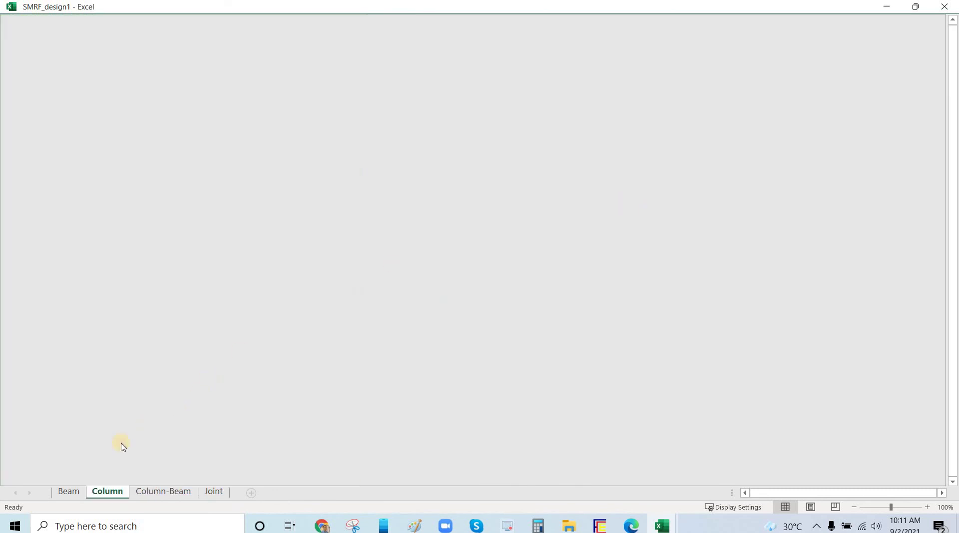
click(68, 491)
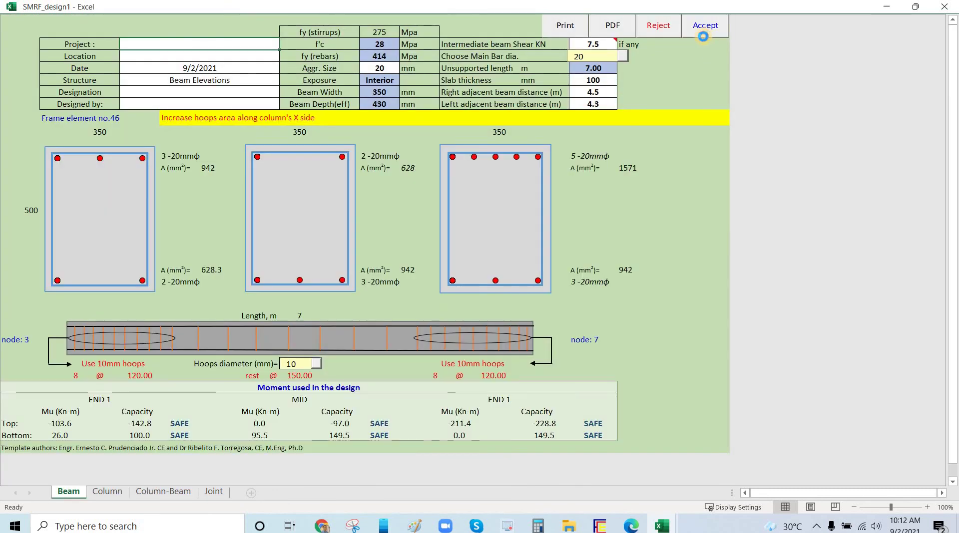
click(703, 36)
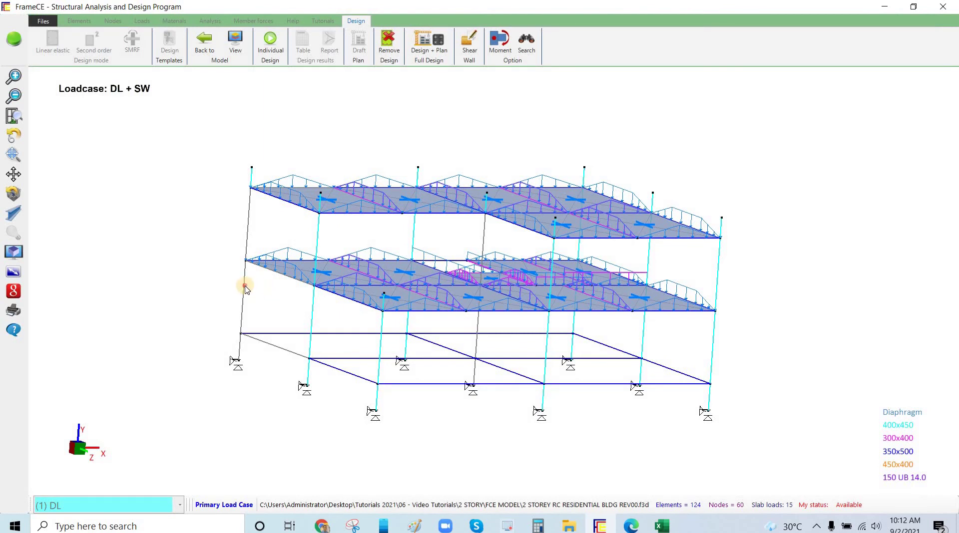
- Rerun the individual design for the same corner column and adjoining beam, and acknowledge its completion
click(271, 271)
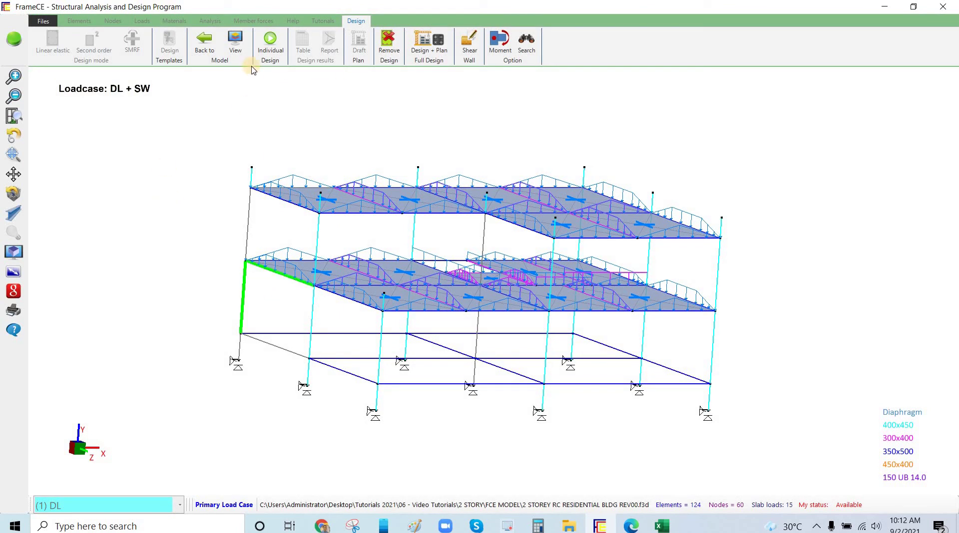
click(264, 47)
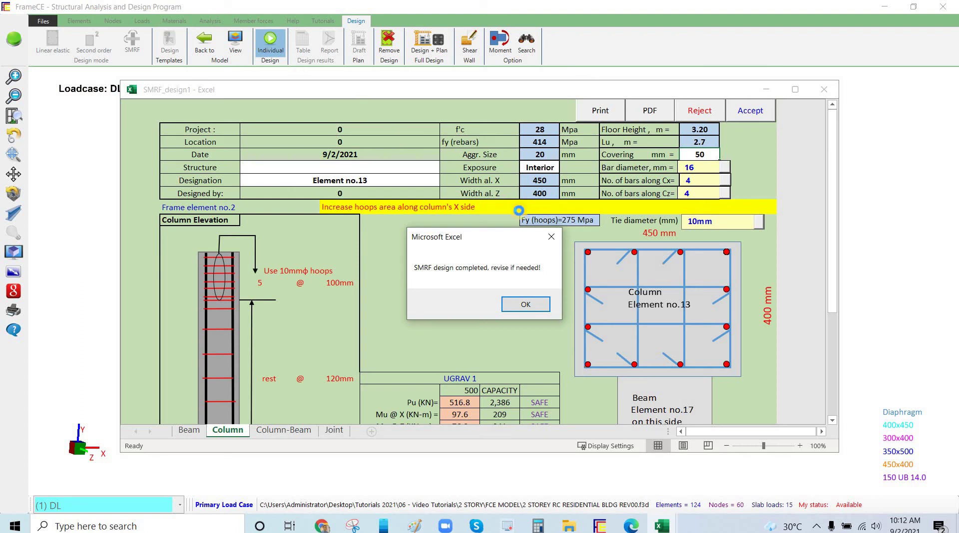
click(531, 306)
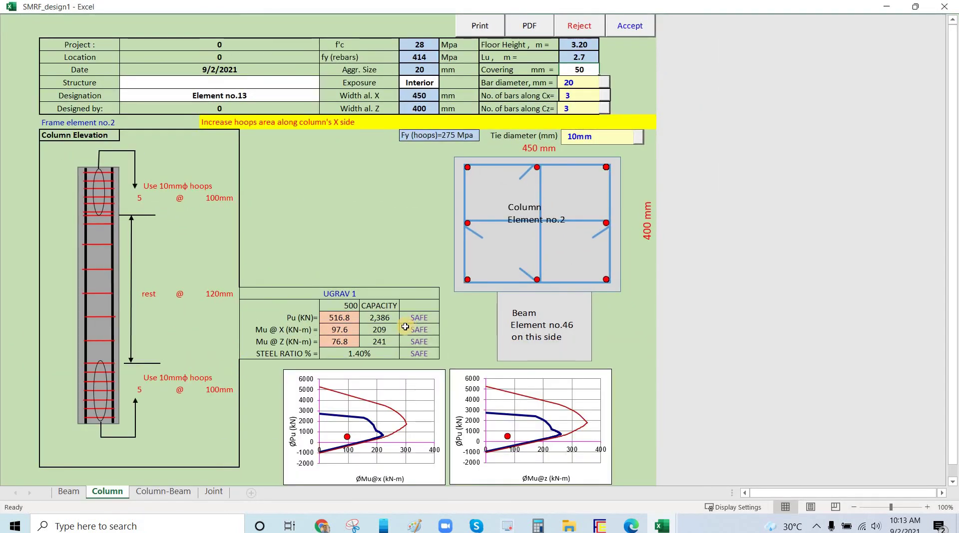
- Review column element 2's capacity and interaction diagrams, beam element 46's reinforcement, and the column-beam and joint shear checks
scroll(271, 260, down, 3)
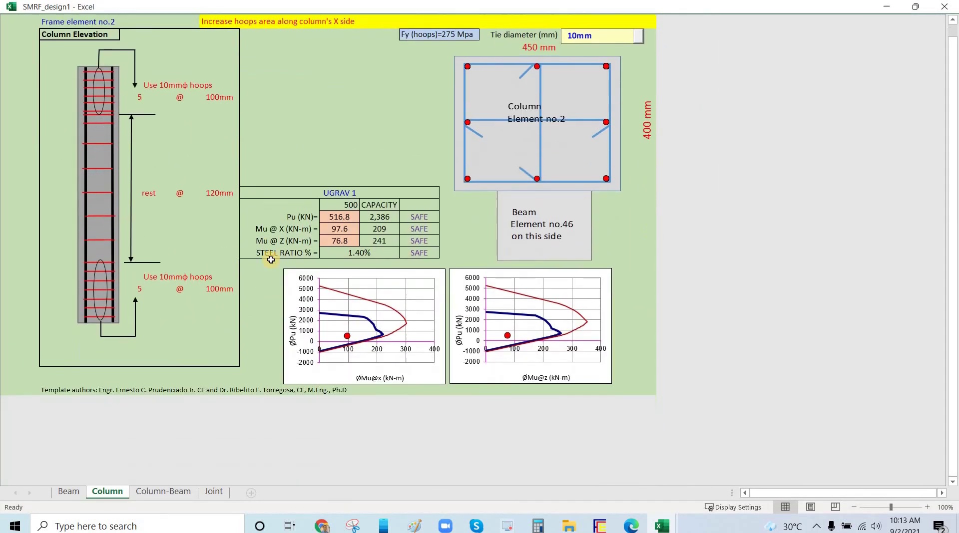
scroll(270, 260, up, 3)
click(83, 492)
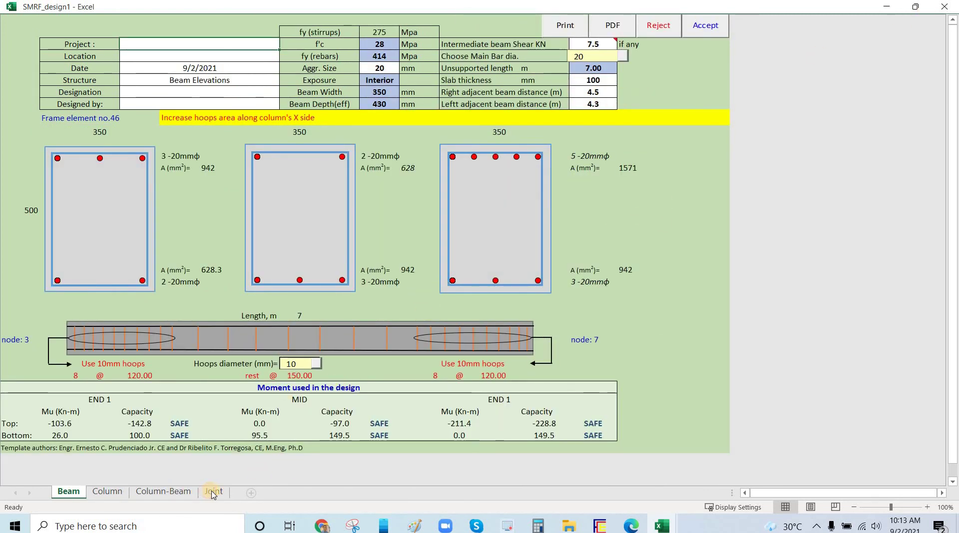
click(173, 492)
click(214, 492)
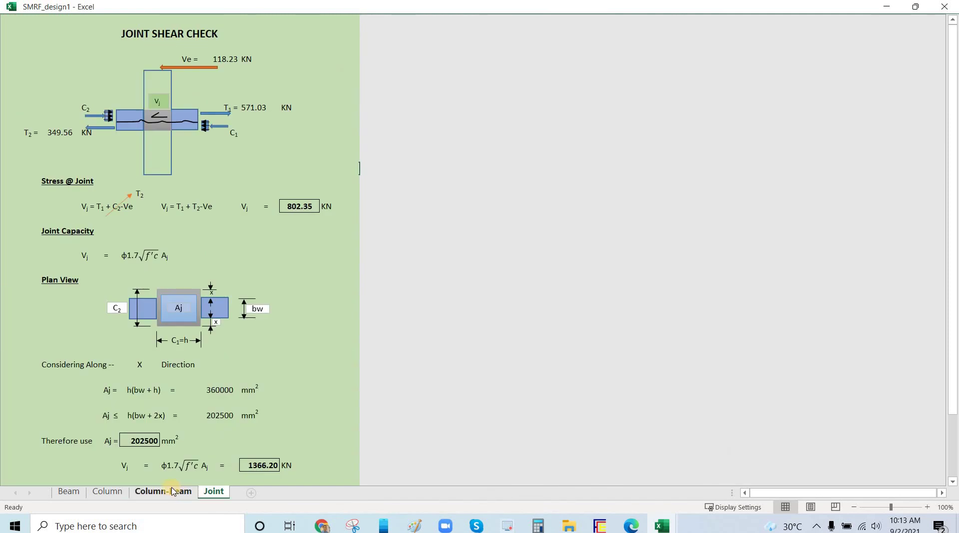
scroll(204, 444, down, 3)
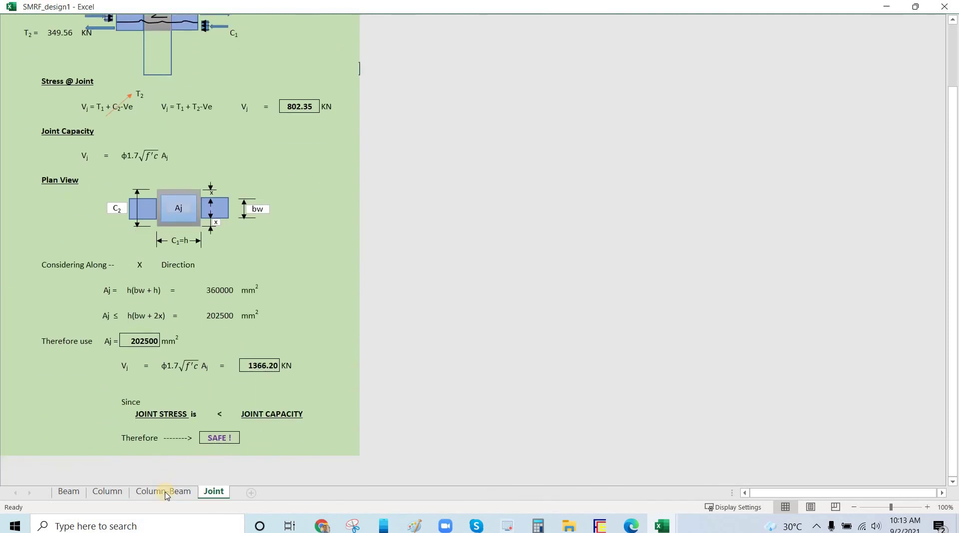
- Accept the redesigned column and beam from the Beam sheet and return from individual design to the full frame model
key(ctrl+Page_Up)
key(ctrl+Page_Up)
key(ctrl+Page_Up)
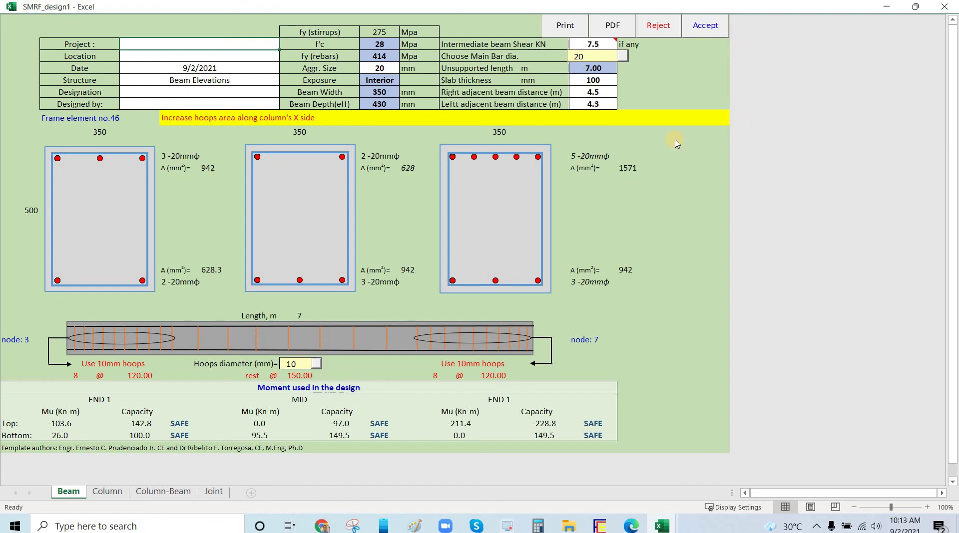
click(708, 29)
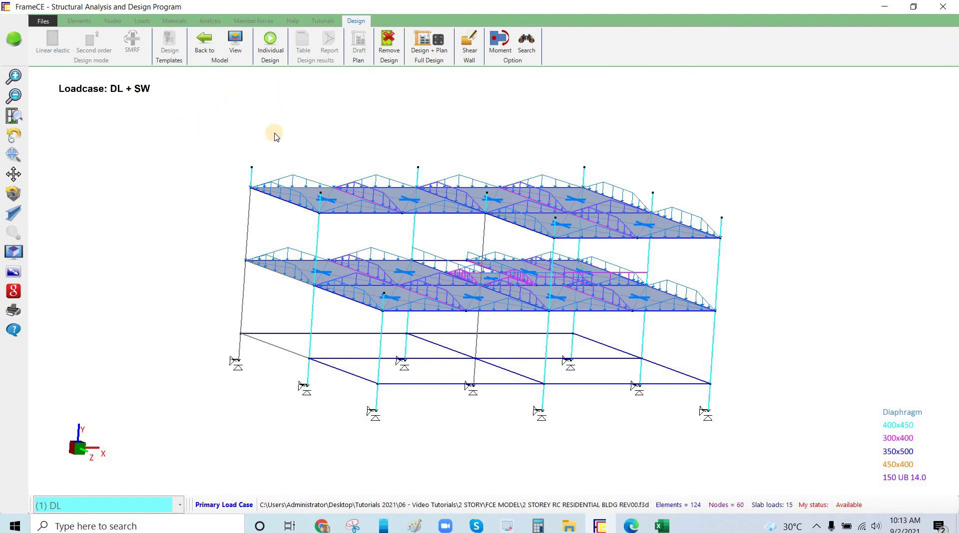
click(206, 46)
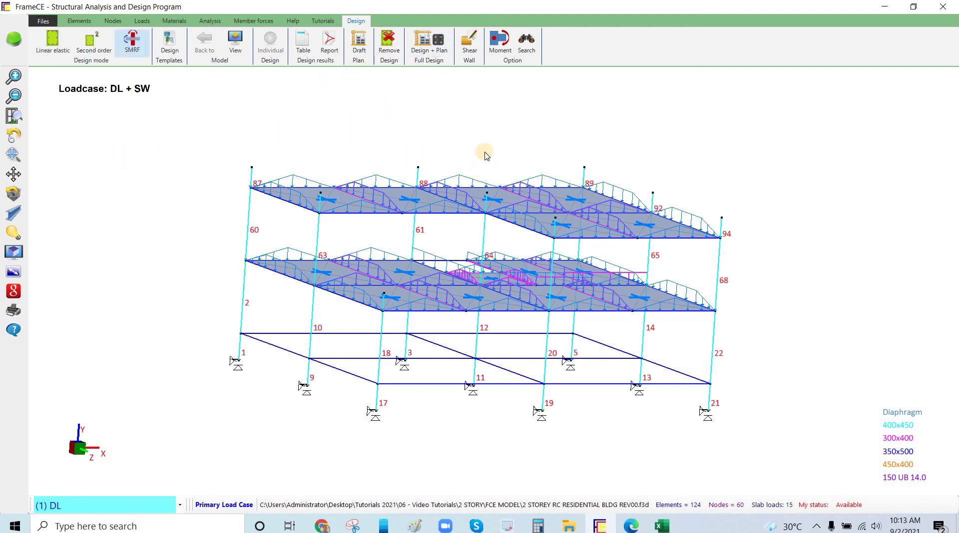
scroll(350, 119, down, 1)
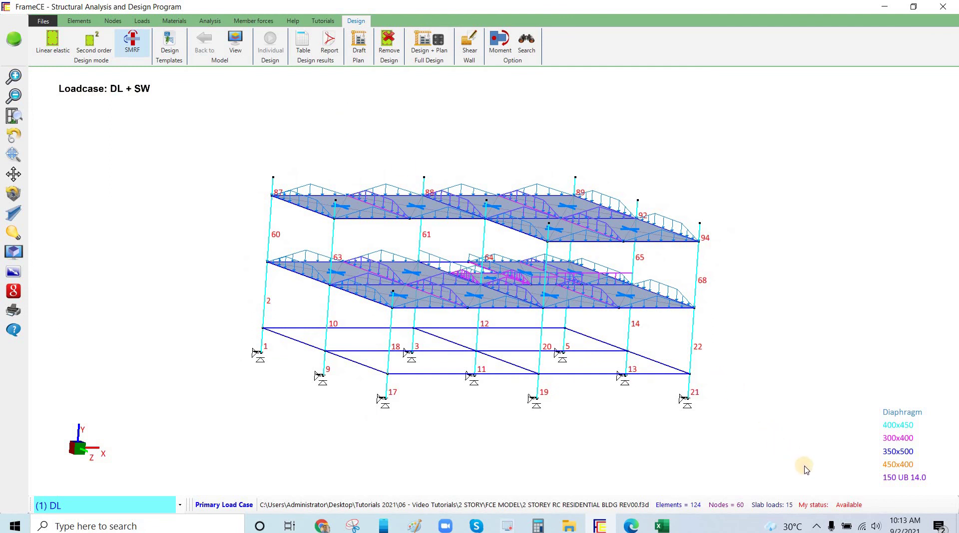
click(817, 527)
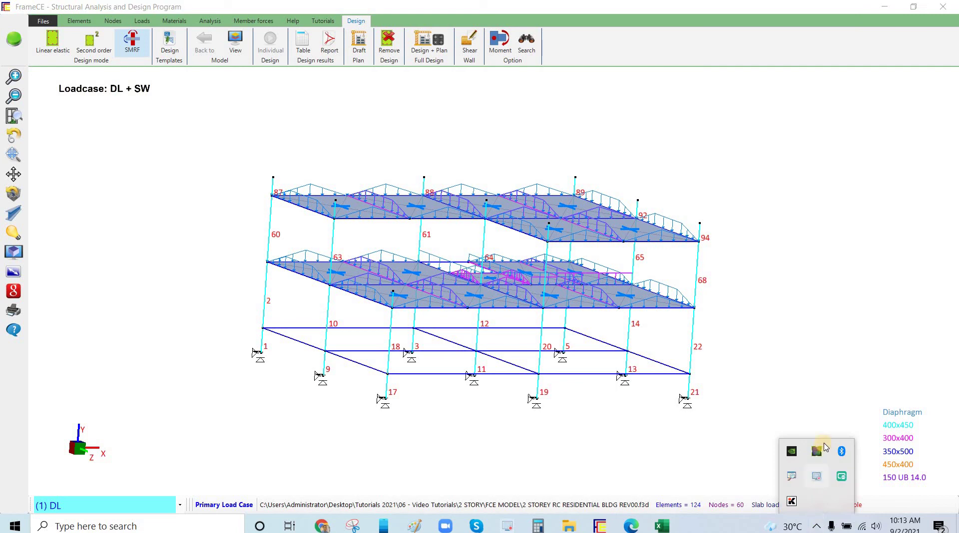